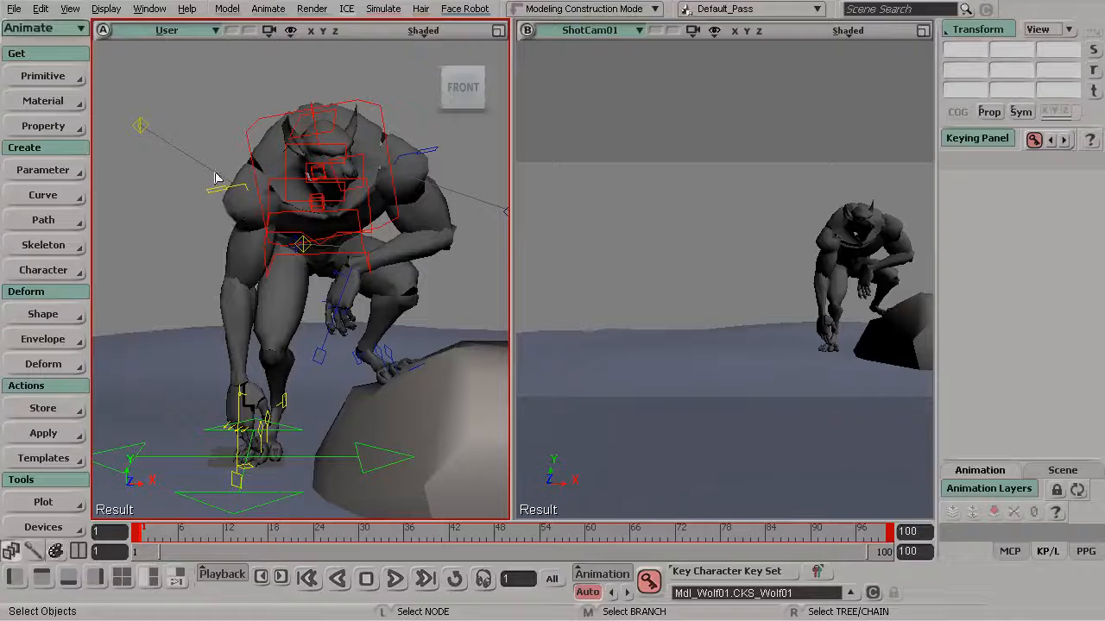
{"action": "middle_click_drag", "start_coordinate": [191, 194], "coordinate": [225, 220]}
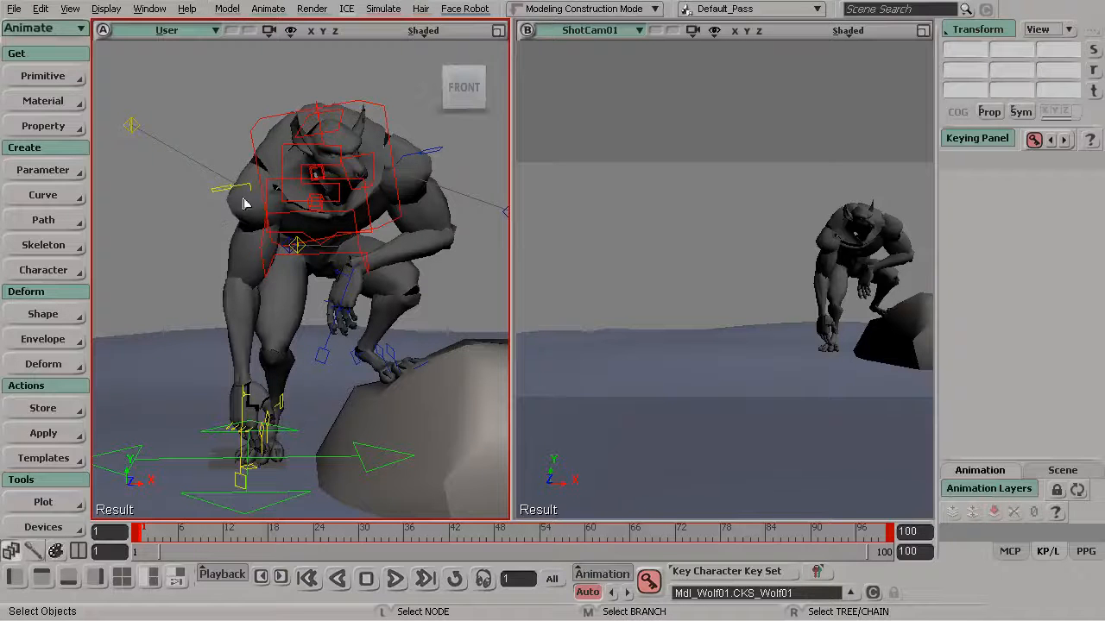
{"action": "middle_click_drag", "start_coordinate": [197, 210], "coordinate": [244, 212]}
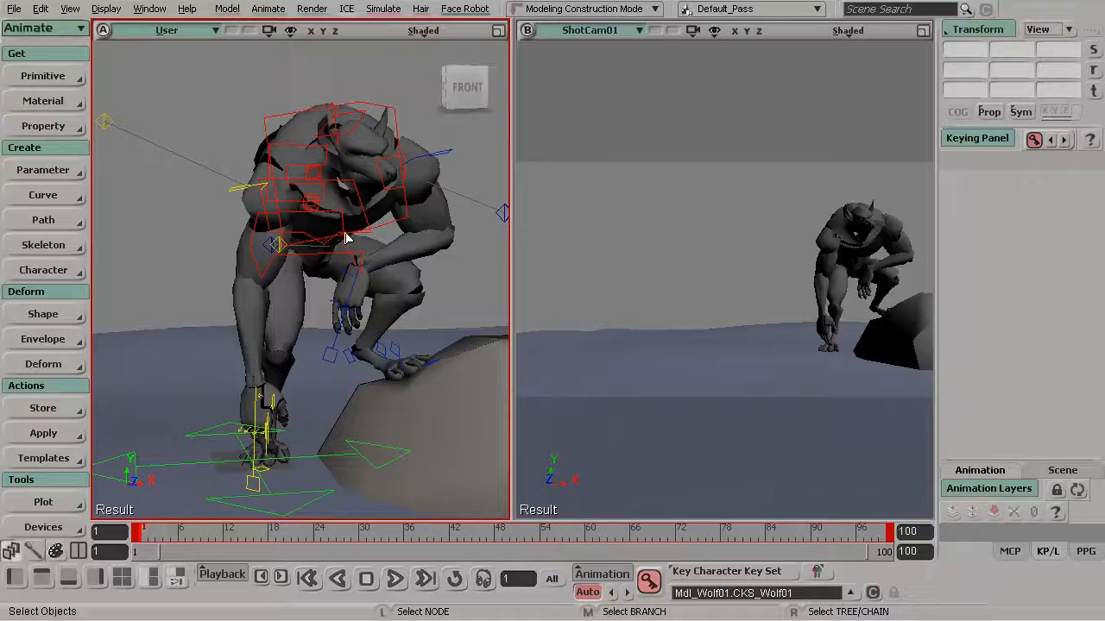
{"action": "middle_click_drag", "start_coordinate": [336, 210], "coordinate": [345, 238]}
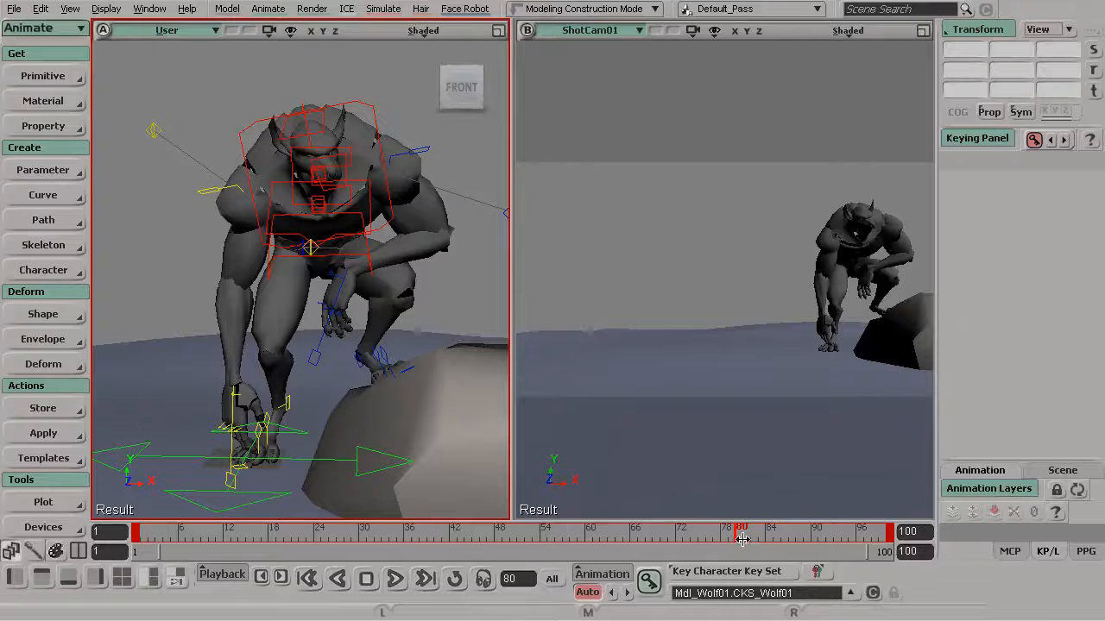
Step: At frame 80, select the wolf's center-of-gravity control together with its arm, leg, knee and elbow controls
{"action": "key", "text": "s"}
{"action": "left_click_drag", "start_coordinate": [461, 276], "coordinate": [317, 227]}
{"action": "left_click", "coordinate": [385, 213]}
{"action": "key", "text": "s"}
{"action": "key", "text": "space"}
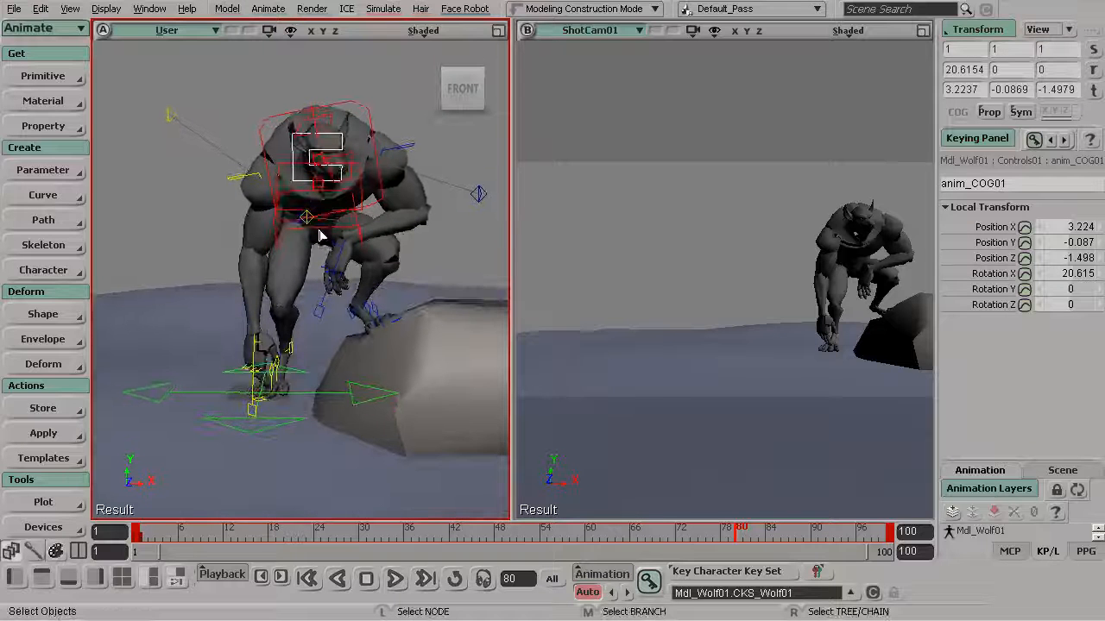
{"action": "left_click", "coordinate": [256, 356], "text": "shift"}
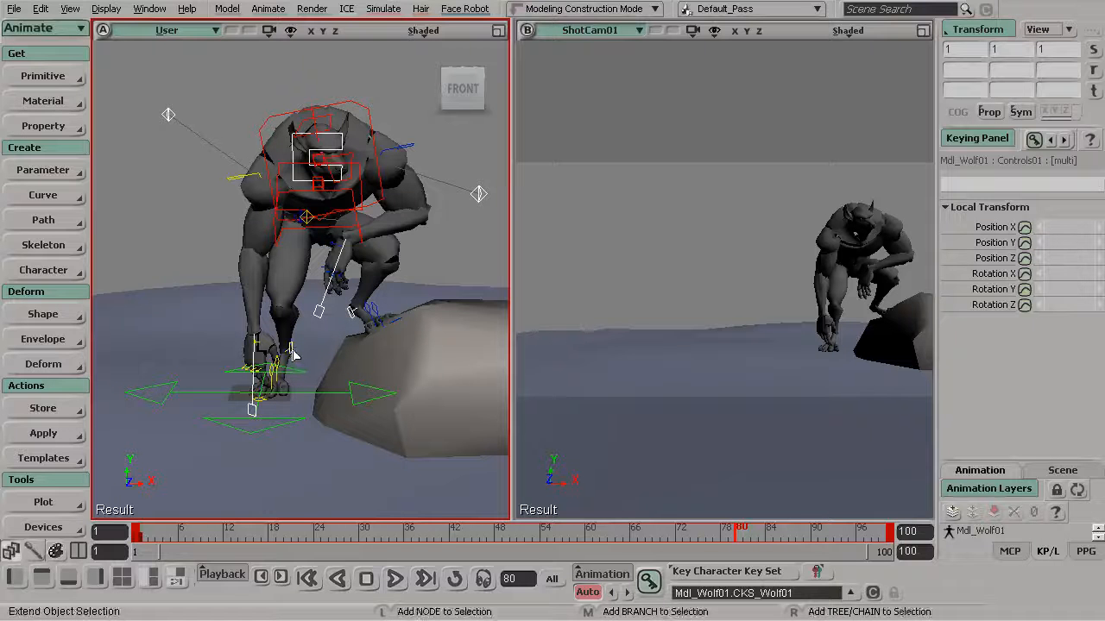
{"action": "key", "text": "s"}
{"action": "left_click_drag", "start_coordinate": [370, 227], "coordinate": [384, 269]}
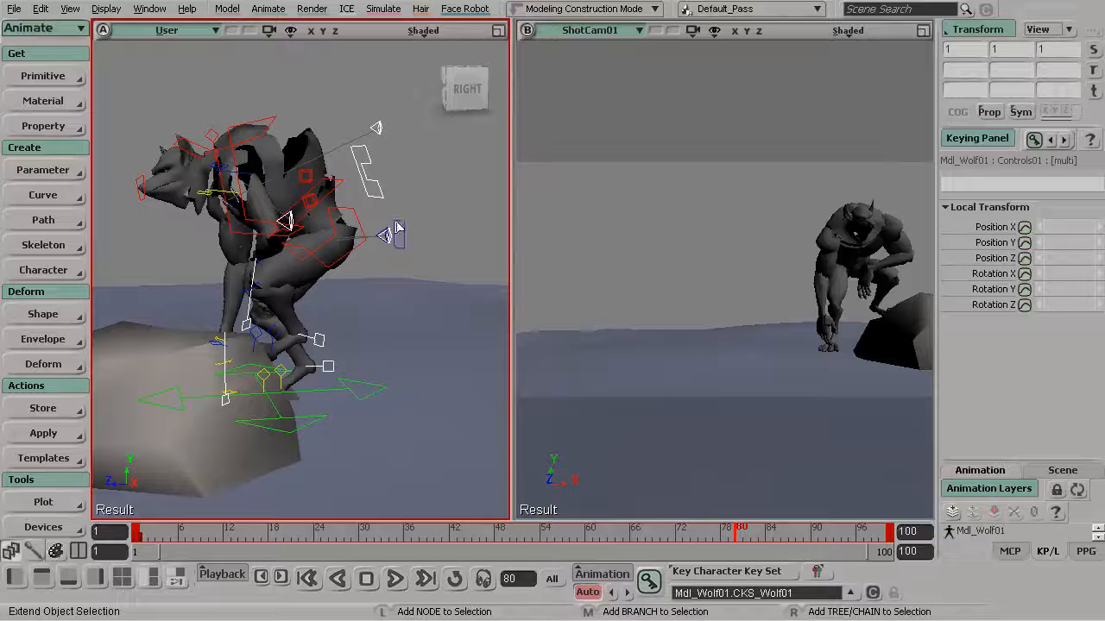
{"action": "key", "text": "s"}
{"action": "left_click_drag", "start_coordinate": [390, 246], "coordinate": [333, 218]}
Step: Translate the selected controls along global X, away from the rock, until the COG's Position X is about -24.8
{"action": "key", "text": "v"}
{"action": "key", "text": "s"}
{"action": "key", "text": "s"}
{"action": "right_click_drag", "start_coordinate": [407, 253], "coordinate": [355, 244]}
{"action": "middle_click_drag", "start_coordinate": [354, 244], "coordinate": [370, 248]}
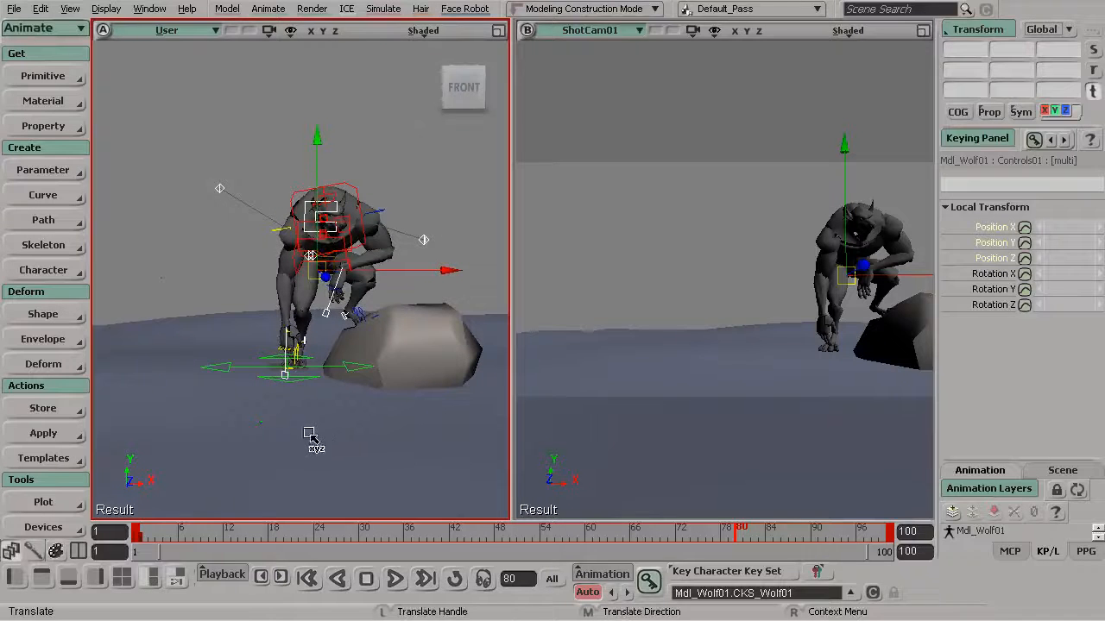
{"action": "left_click_drag", "start_coordinate": [457, 276], "coordinate": [145, 301]}
{"action": "middle_click_drag", "start_coordinate": [237, 223], "coordinate": [398, 208], "text": "alt"}
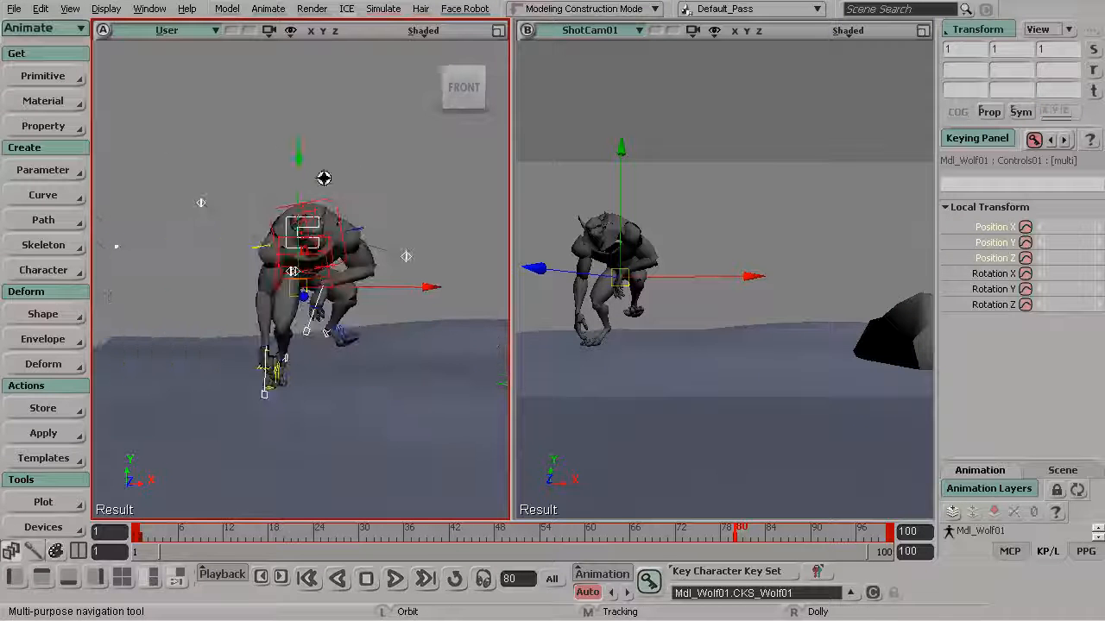
Step: Lower the selected body controls toward the ground, bringing the COG's Position Y to about -7
{"action": "left_click_drag", "start_coordinate": [297, 154], "coordinate": [296, 230]}
{"action": "key", "text": "s"}
{"action": "right_click_drag", "start_coordinate": [342, 292], "coordinate": [320, 291]}
{"action": "middle_click_drag", "start_coordinate": [320, 291], "coordinate": [375, 320]}
{"action": "right_click_drag", "start_coordinate": [375, 320], "coordinate": [365, 304]}
Step: Rotate anim_COG01 to about X 61.9, Y -64.7, Z 65.8 so the wolf's body pitches down onto the ground
{"action": "key", "text": "space"}
{"action": "left_click", "coordinate": [396, 296]}
{"action": "left_click_drag", "start_coordinate": [399, 355], "coordinate": [230, 279], "text": "alt"}
{"action": "key", "text": "c"}
{"action": "key", "text": "s"}
{"action": "left_click_drag", "start_coordinate": [307, 316], "coordinate": [315, 234]}
{"action": "key", "text": "c"}
{"action": "key", "text": "s"}
{"action": "key", "text": "c"}
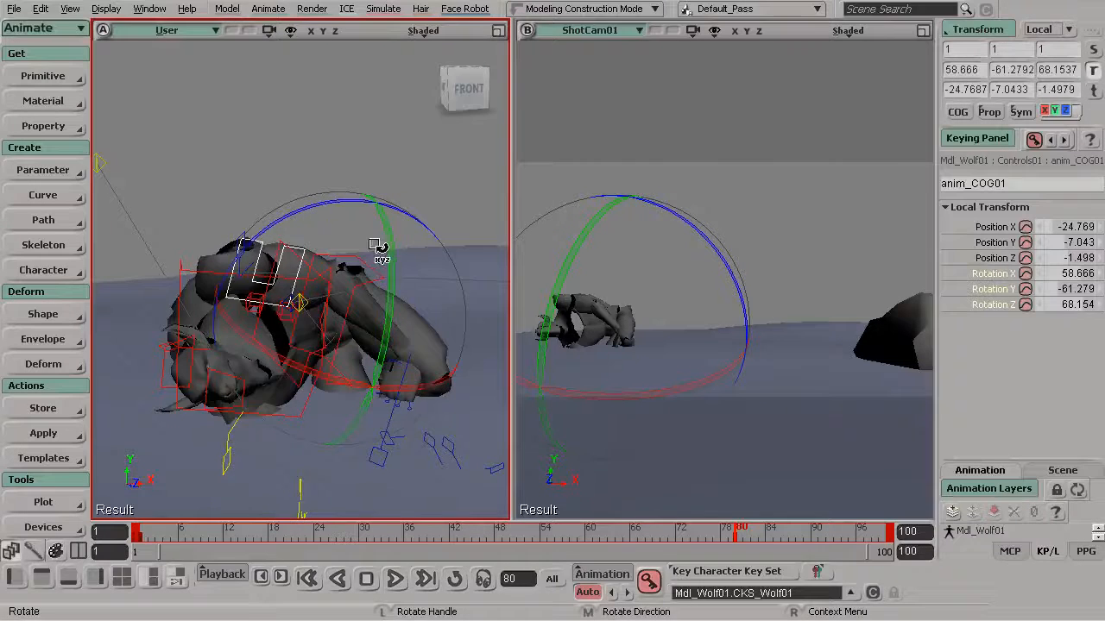
{"action": "left_click_drag", "start_coordinate": [390, 253], "coordinate": [385, 249]}
Step: Examine the fallen body pose from the front, the side and slightly above
{"action": "key", "text": "s"}
{"action": "left_click_drag", "start_coordinate": [301, 259], "coordinate": [224, 274]}
{"action": "key", "text": "c"}
{"action": "key", "text": "s"}
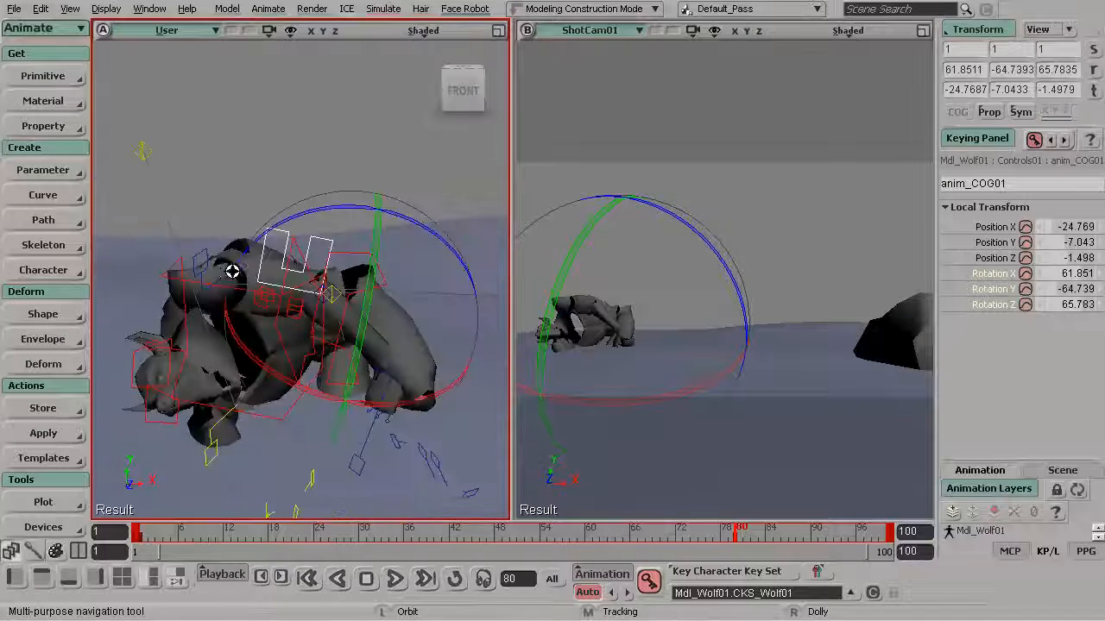
{"action": "middle_click_drag", "start_coordinate": [225, 273], "coordinate": [281, 267]}
{"action": "mouse_move", "coordinate": [281, 267]}
{"action": "left_mouse_down"}
{"action": "mouse_move", "coordinate": [266, 270]}
{"action": "mouse_move", "coordinate": [266, 259]}
{"action": "left_mouse_up"}
{"action": "key", "text": "s"}
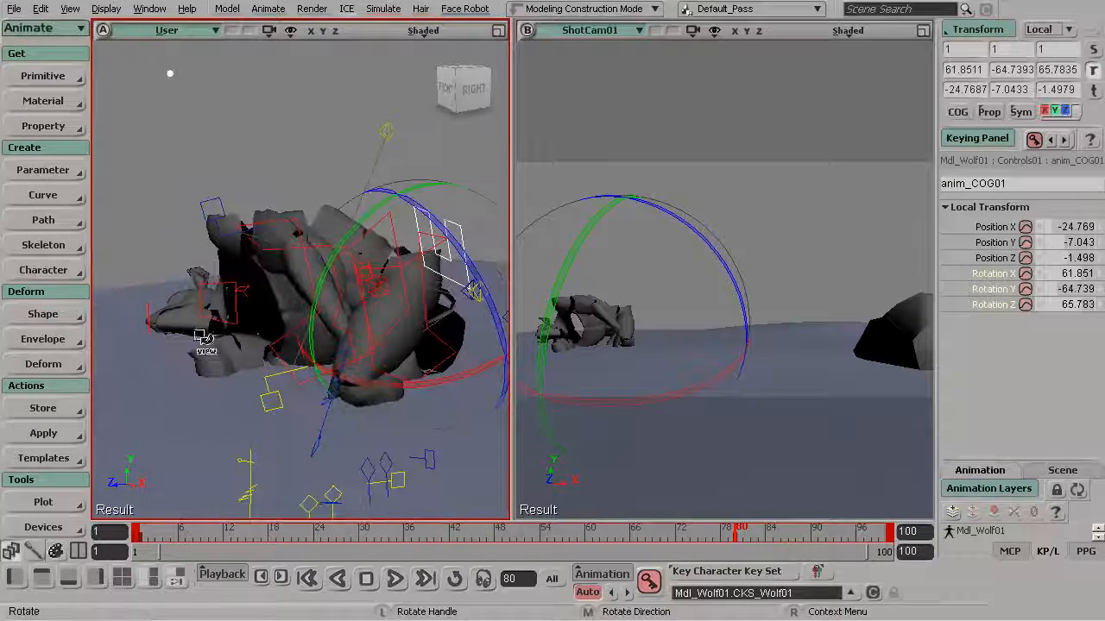
{"action": "key", "text": "s"}
{"action": "left_click_drag", "start_coordinate": [159, 360], "coordinate": [231, 376]}
{"action": "key", "text": "space"}
{"action": "key", "text": "s"}
{"action": "left_click_drag", "start_coordinate": [369, 309], "coordinate": [392, 319]}
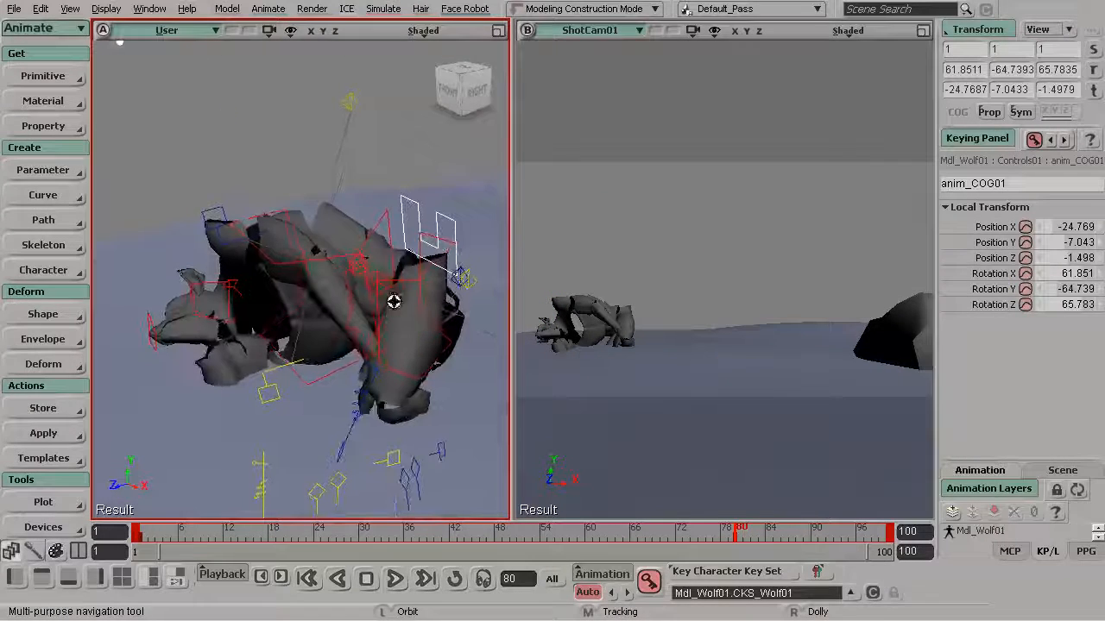
Step: Rotate the chest control anim_chest01 to about 24.9 degrees in X
{"action": "key", "text": "space"}
{"action": "left_click", "coordinate": [299, 267]}
{"action": "key", "text": "s"}
{"action": "left_click_drag", "start_coordinate": [298, 267], "coordinate": [390, 321]}
{"action": "key", "text": "c"}
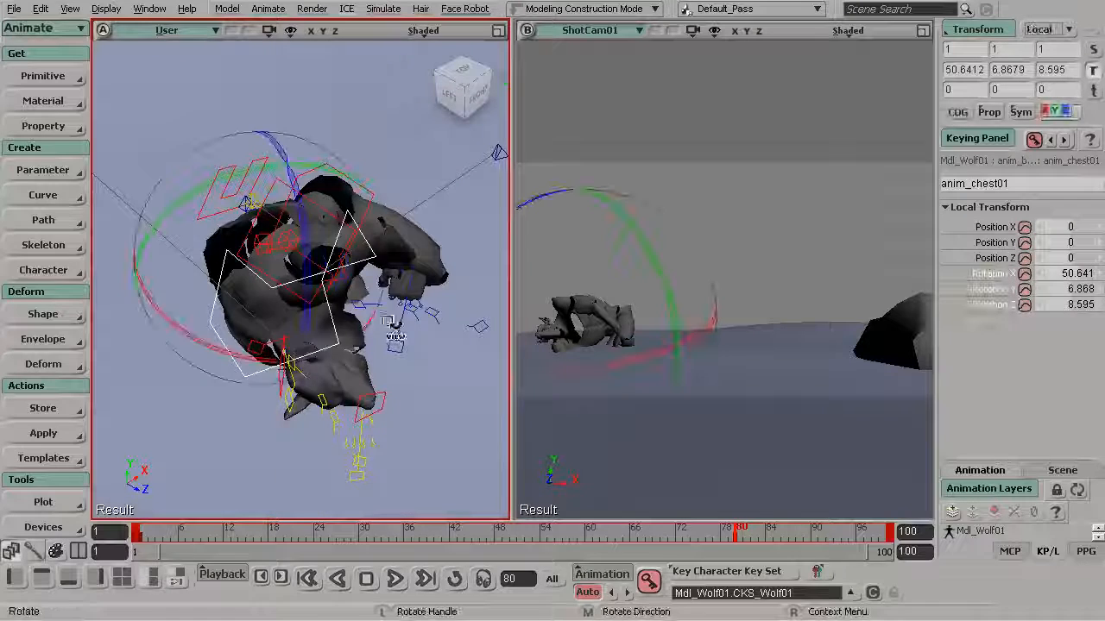
{"action": "left_click_drag", "start_coordinate": [302, 344], "coordinate": [259, 303]}
{"action": "key", "text": "s"}
{"action": "left_click_drag", "start_coordinate": [261, 302], "coordinate": [324, 247]}
Step: Rotate the back control anim_back01 to about 10.4 degrees in X
{"action": "key", "text": "space"}
{"action": "left_click", "coordinate": [266, 204]}
{"action": "key", "text": "c"}
{"action": "left_click_drag", "start_coordinate": [310, 322], "coordinate": [299, 323]}
Step: Rotate anim_chest01 to about X 15.7, Y -8.4, Z 4.6 to turn the upper body
{"action": "key", "text": "space"}
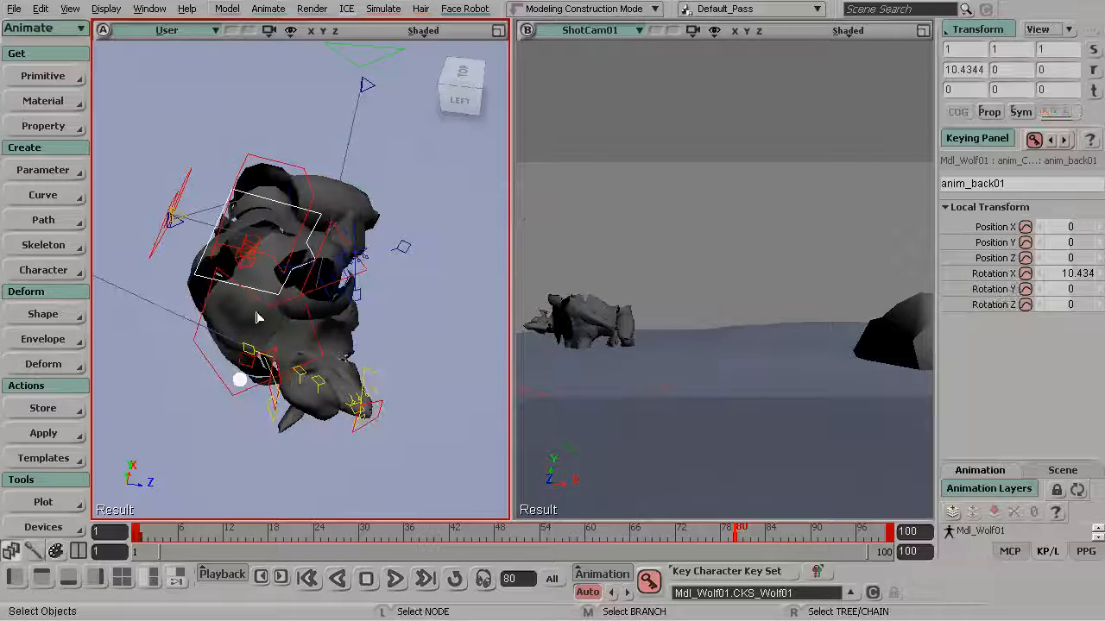
{"action": "left_click", "coordinate": [207, 311]}
{"action": "key", "text": "c"}
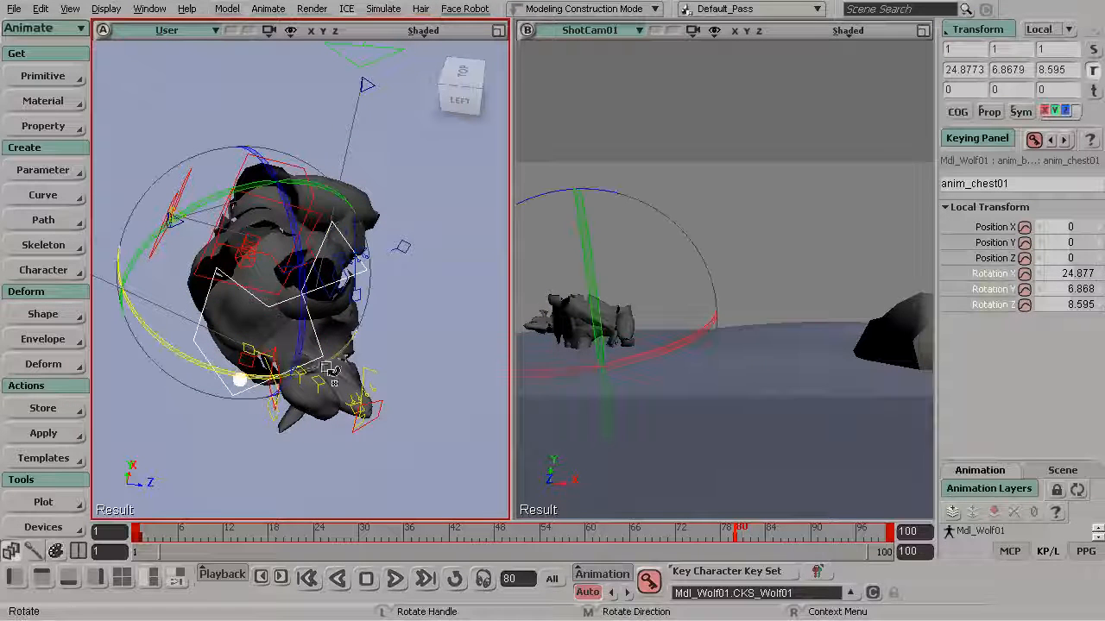
{"action": "left_click_drag", "start_coordinate": [244, 377], "coordinate": [232, 377]}
{"action": "key", "text": "s"}
{"action": "left_click_drag", "start_coordinate": [259, 328], "coordinate": [254, 236]}
{"action": "key", "text": "s"}
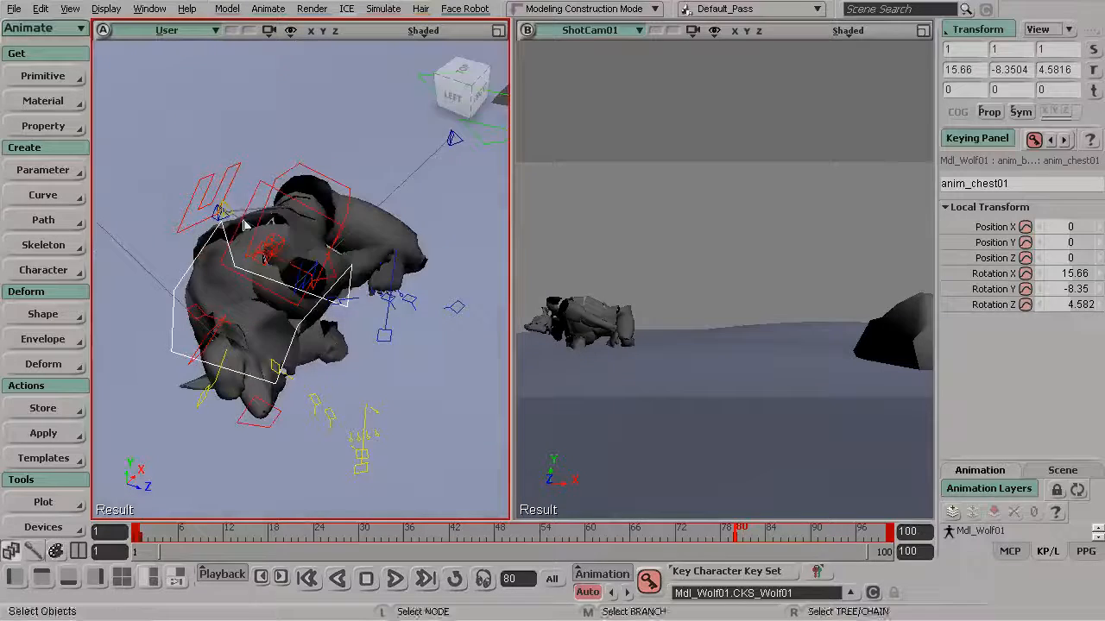
Step: Rotate anim_back01 to about X 10.4, Y -5.9, Z -1.1 to bend the spine sideways
{"action": "key", "text": "space"}
{"action": "left_click", "coordinate": [263, 204]}
{"action": "key", "text": "c"}
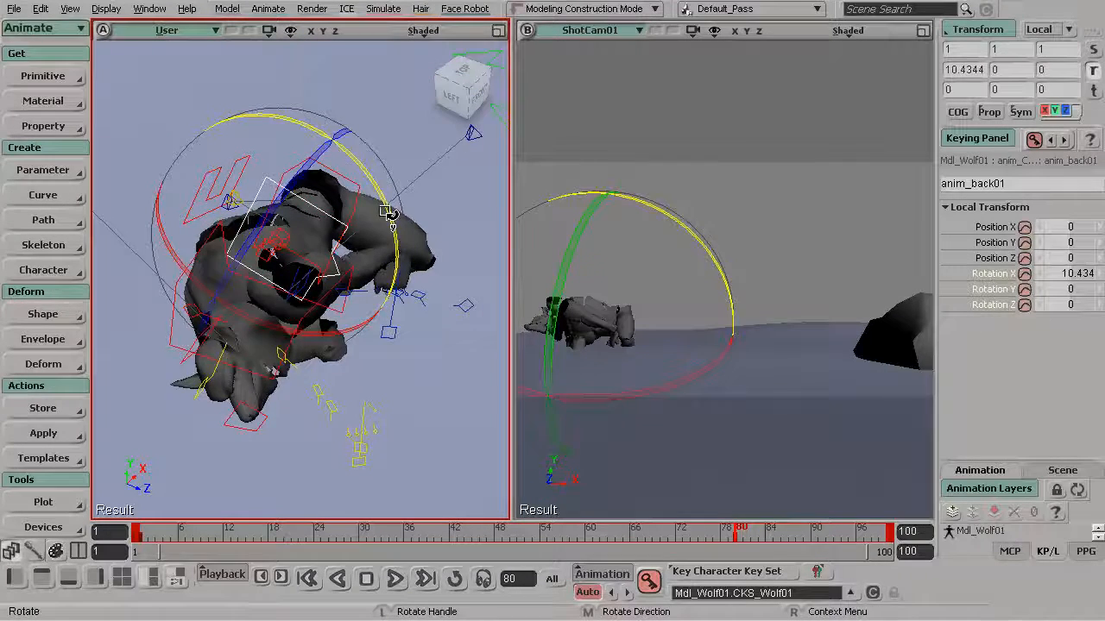
{"action": "key", "text": "s"}
{"action": "left_click_drag", "start_coordinate": [232, 276], "coordinate": [231, 268]}
Step: Twist the chest control to about X 19.5, Y -11.9, Z 3.6
{"action": "key", "text": "space"}
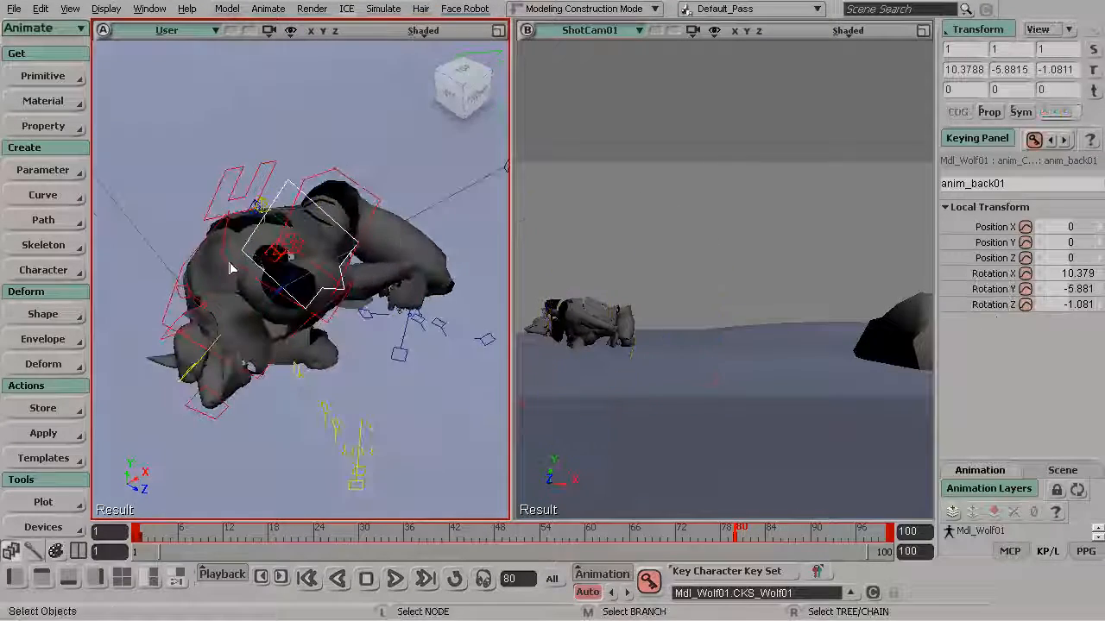
{"action": "left_click", "coordinate": [235, 268]}
{"action": "key", "text": "c"}
{"action": "left_click_drag", "start_coordinate": [373, 283], "coordinate": [241, 347]}
Step: Select the neck control anim_neck01 and rotate it to adjust how the head hangs from the shoulders
{"action": "key", "text": "space"}
{"action": "left_click", "coordinate": [194, 309]}
{"action": "key", "text": "s"}
{"action": "left_click_drag", "start_coordinate": [194, 309], "coordinate": [227, 269]}
{"action": "key", "text": "c"}
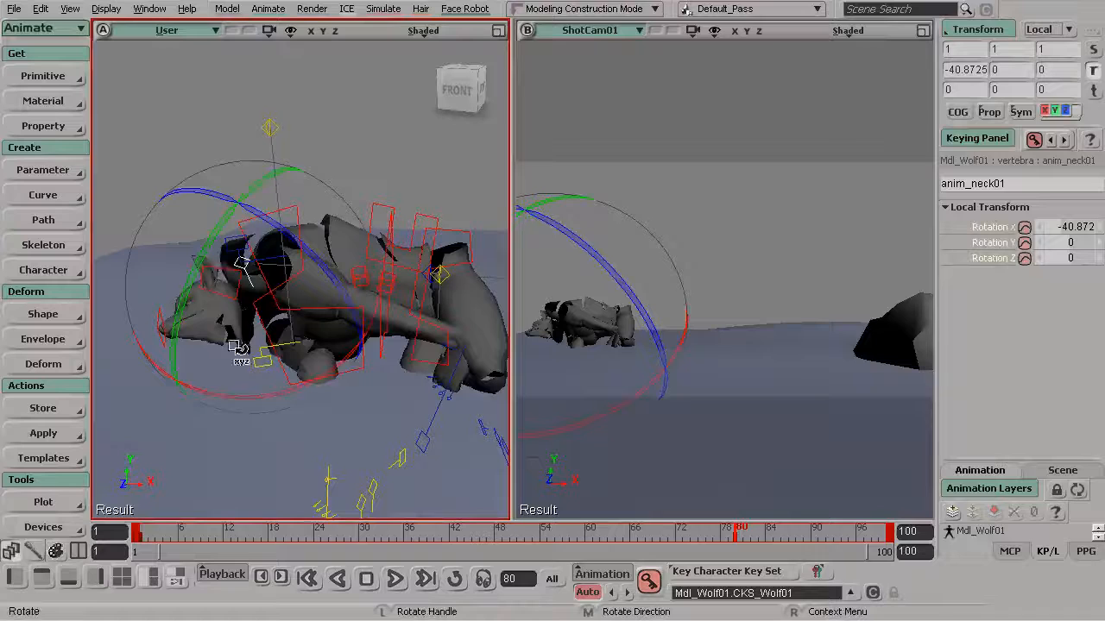
{"action": "left_click_drag", "start_coordinate": [217, 391], "coordinate": [238, 385]}
Step: Rotate the head control anim_head01 to about X 22.2, Y -9.6, Z 21.7, tilting the face toward the ground
{"action": "key", "text": "space"}
{"action": "left_click", "coordinate": [173, 339]}
{"action": "key", "text": "c"}
{"action": "left_click_drag", "start_coordinate": [185, 414], "coordinate": [273, 434]}
{"action": "key", "text": "s"}
{"action": "left_click_drag", "start_coordinate": [247, 368], "coordinate": [273, 316]}
{"action": "left_click_drag", "start_coordinate": [187, 290], "coordinate": [191, 278]}
{"action": "left_click_drag", "start_coordinate": [259, 241], "coordinate": [235, 239]}
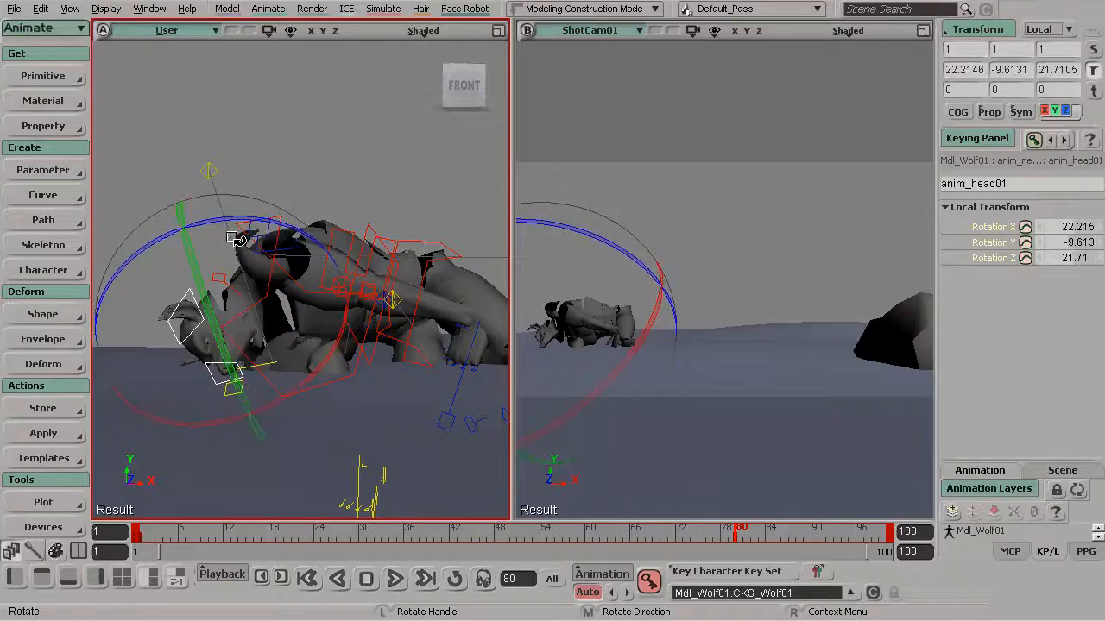
Step: Readjust the chest rotation to about X 19, Y -5, Z 8
{"action": "key", "text": "s"}
{"action": "right_click_drag", "start_coordinate": [234, 244], "coordinate": [357, 303]}
{"action": "key", "text": "space"}
{"action": "left_click", "coordinate": [315, 281]}
{"action": "key", "text": "s"}
{"action": "key", "text": "c"}
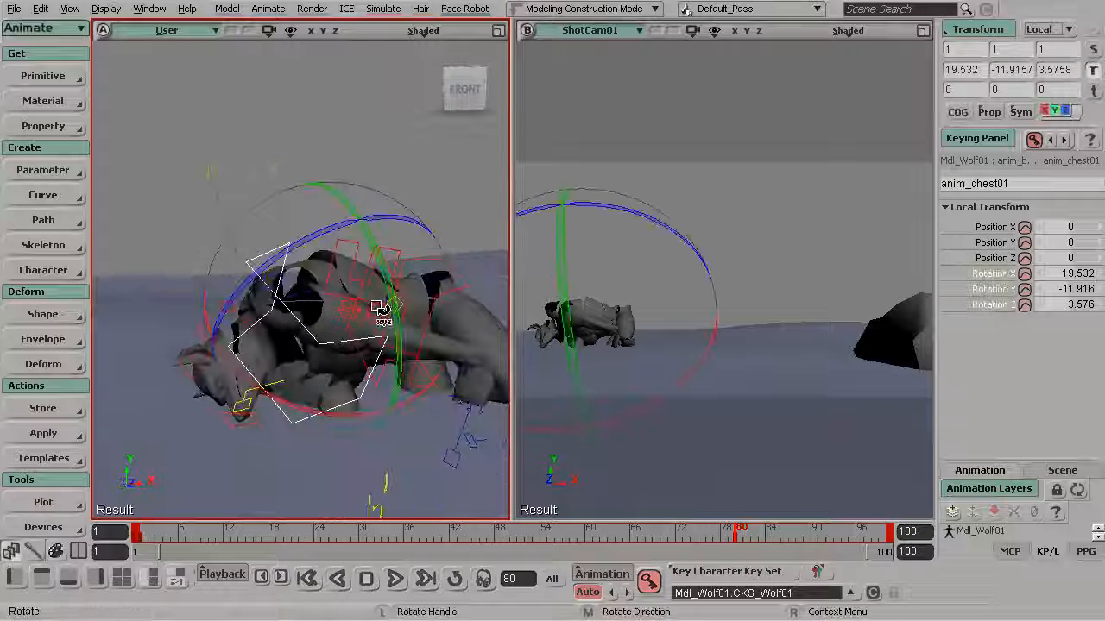
{"action": "mouse_move", "coordinate": [396, 308]}
{"action": "left_mouse_down"}
{"action": "mouse_move", "coordinate": [390, 293]}
{"action": "mouse_move", "coordinate": [406, 315]}
{"action": "left_mouse_up"}
{"action": "key", "text": "space"}
{"action": "key", "text": "s"}
{"action": "right_click_drag", "start_coordinate": [406, 316], "coordinate": [358, 316]}
{"action": "key", "text": "c"}
{"action": "left_click_drag", "start_coordinate": [328, 223], "coordinate": [284, 222]}
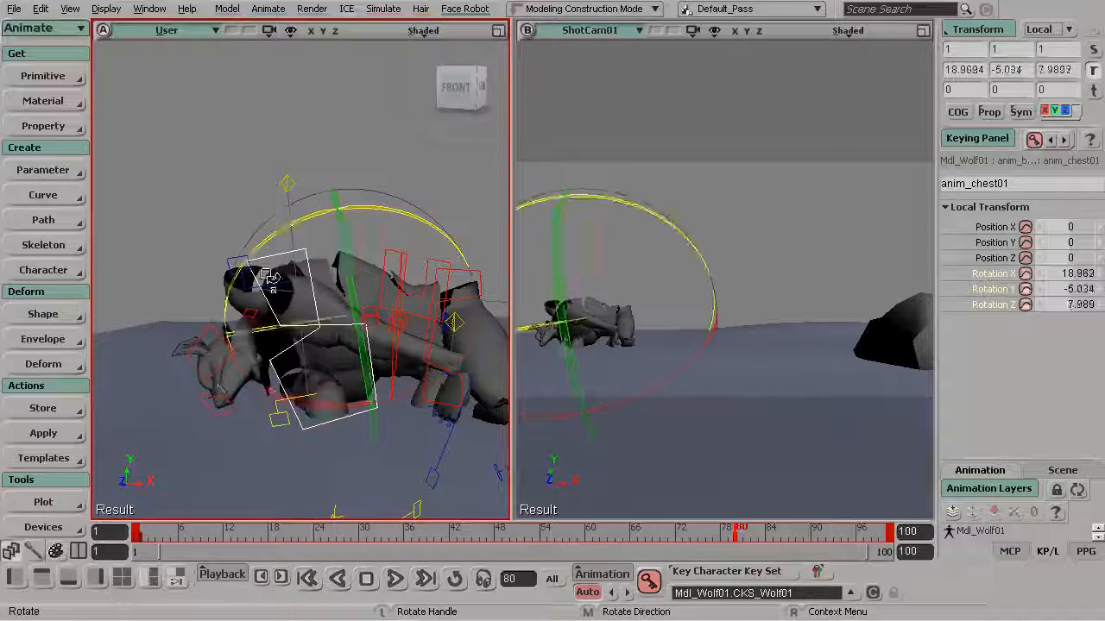
Step: Refine the head control's rotation to about X 22.9, Y -16.4, Z 18.8
{"action": "key", "text": "space"}
{"action": "left_click", "coordinate": [222, 409]}
{"action": "key", "text": "s"}
{"action": "right_click_drag", "start_coordinate": [222, 409], "coordinate": [342, 333]}
{"action": "key", "text": "c"}
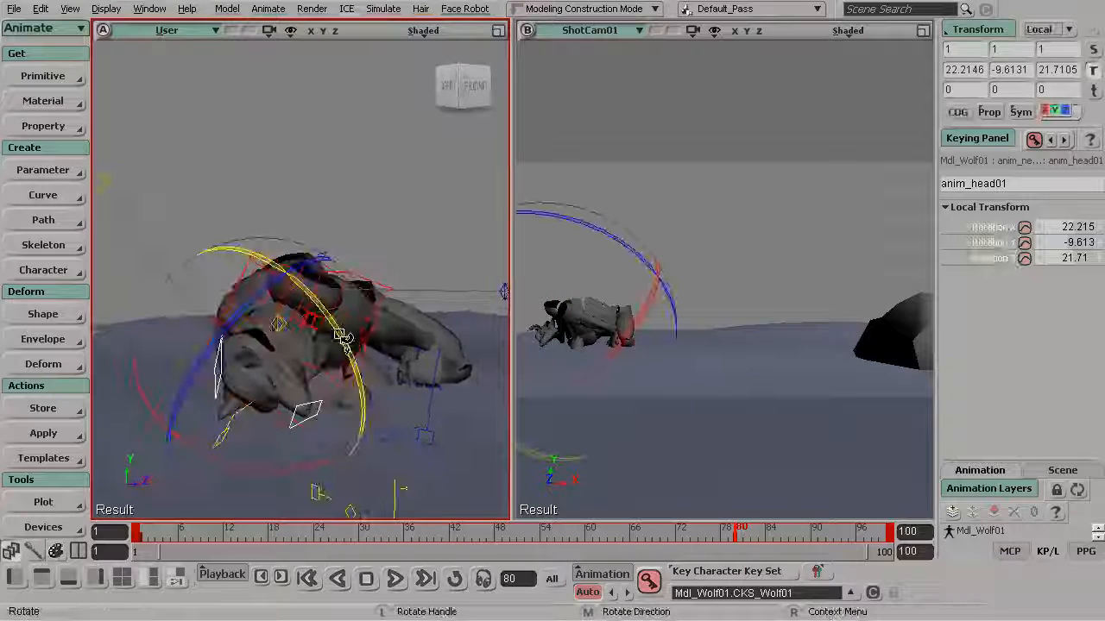
{"action": "left_click_drag", "start_coordinate": [347, 351], "coordinate": [302, 385]}
{"action": "key", "text": "s"}
{"action": "key", "text": "c"}
{"action": "key", "text": "s"}
Step: Select the left arm control anim_l_arm01 and translate it up and forward, toward the ground in front of the wolf
{"action": "key", "text": "space"}
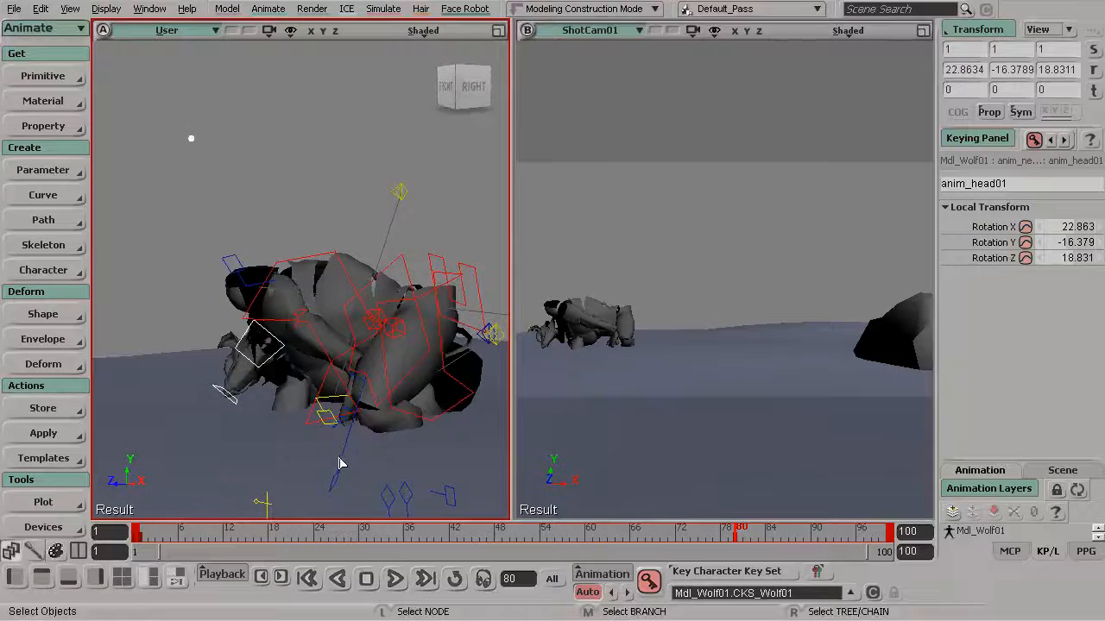
{"action": "left_click", "coordinate": [341, 463]}
{"action": "key", "text": "s"}
{"action": "left_click_drag", "start_coordinate": [256, 331], "coordinate": [343, 350]}
{"action": "key", "text": "v"}
{"action": "key", "text": "s"}
{"action": "left_click_drag", "start_coordinate": [457, 212], "coordinate": [289, 342]}
{"action": "key", "text": "v"}
{"action": "left_click_drag", "start_coordinate": [168, 310], "coordinate": [95, 326]}
Step: Orient the left arm control to about X 154.3, Y -5, Z -10.3 and reposition the hand ahead of the chest
{"action": "key", "text": "s"}
{"action": "left_click_drag", "start_coordinate": [241, 329], "coordinate": [296, 363]}
{"action": "key", "text": "c"}
{"action": "key", "text": "s"}
{"action": "key", "text": "v"}
{"action": "key", "text": "s"}
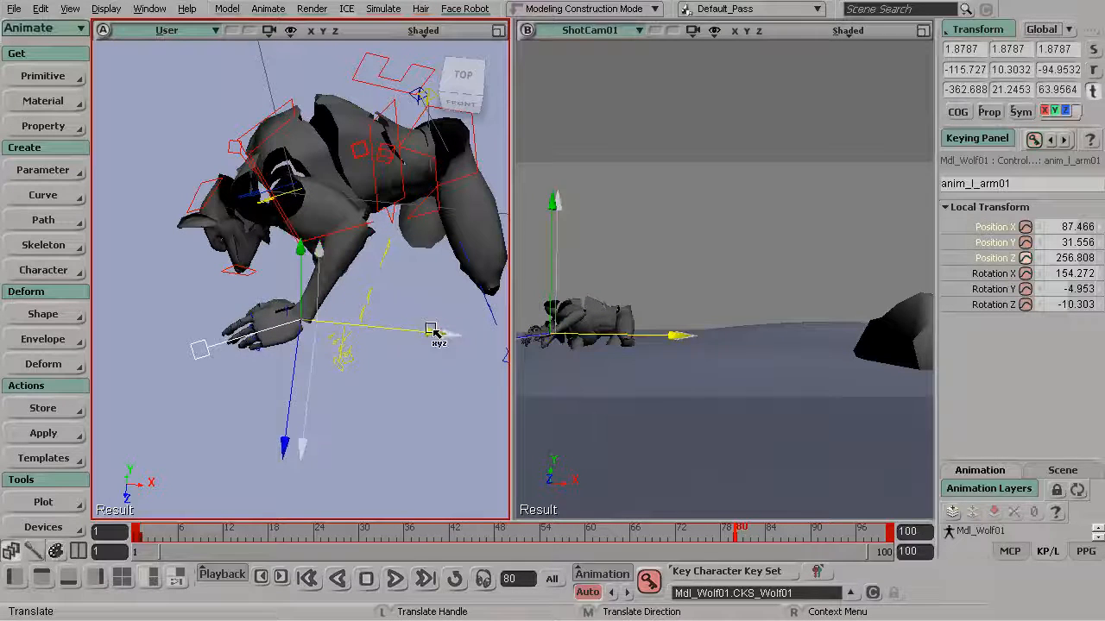
{"action": "key", "text": "s"}
Step: Translate the left arm control to about Position X 99.1, Y 31.6, Z 266.9, placing the hand beside the head
{"action": "right_click_drag", "start_coordinate": [295, 214], "coordinate": [296, 281]}
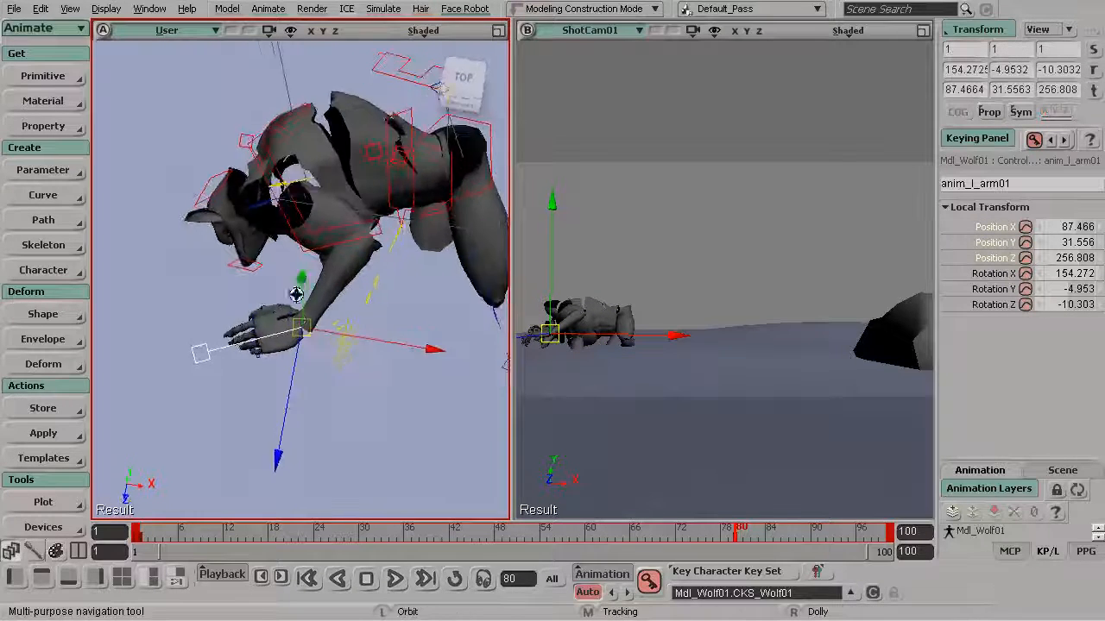
{"action": "left_click_drag", "start_coordinate": [446, 354], "coordinate": [276, 159]}
{"action": "key", "text": "s"}
{"action": "key", "text": "s"}
{"action": "left_click_drag", "start_coordinate": [276, 159], "coordinate": [295, 283]}
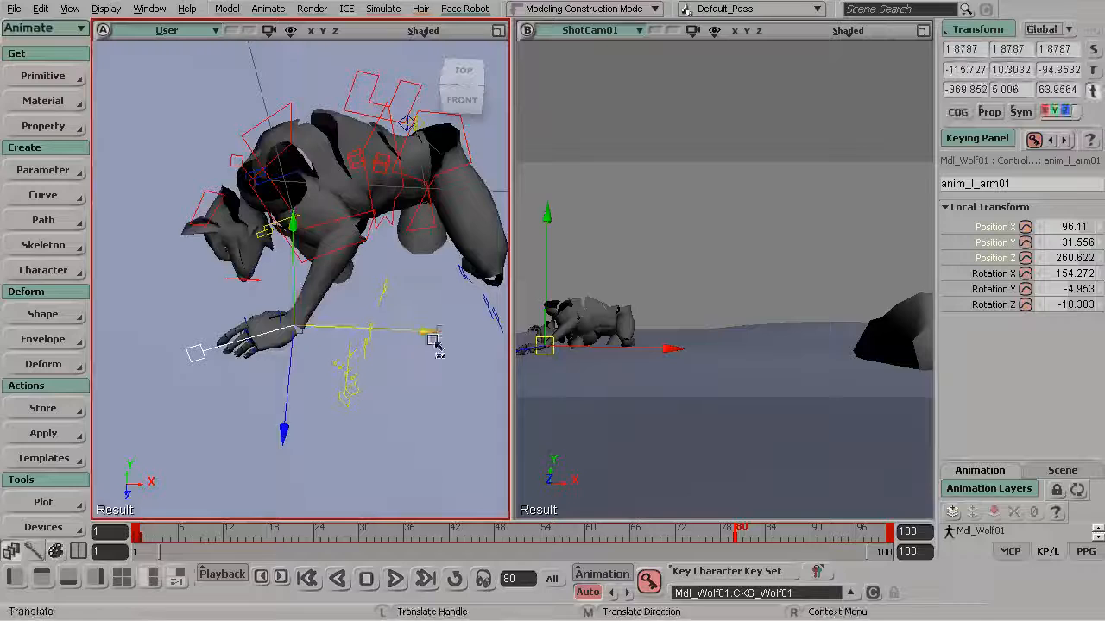
{"action": "left_click_drag", "start_coordinate": [423, 334], "coordinate": [313, 201]}
Step: Rotate the left arm control to about X 154.7, Y -2.6, Z -11.4 and raise it slightly in global Y
{"action": "key", "text": "s"}
{"action": "key", "text": "r"}
{"action": "key", "text": "s"}
{"action": "key", "text": "s"}
{"action": "key", "text": "v"}
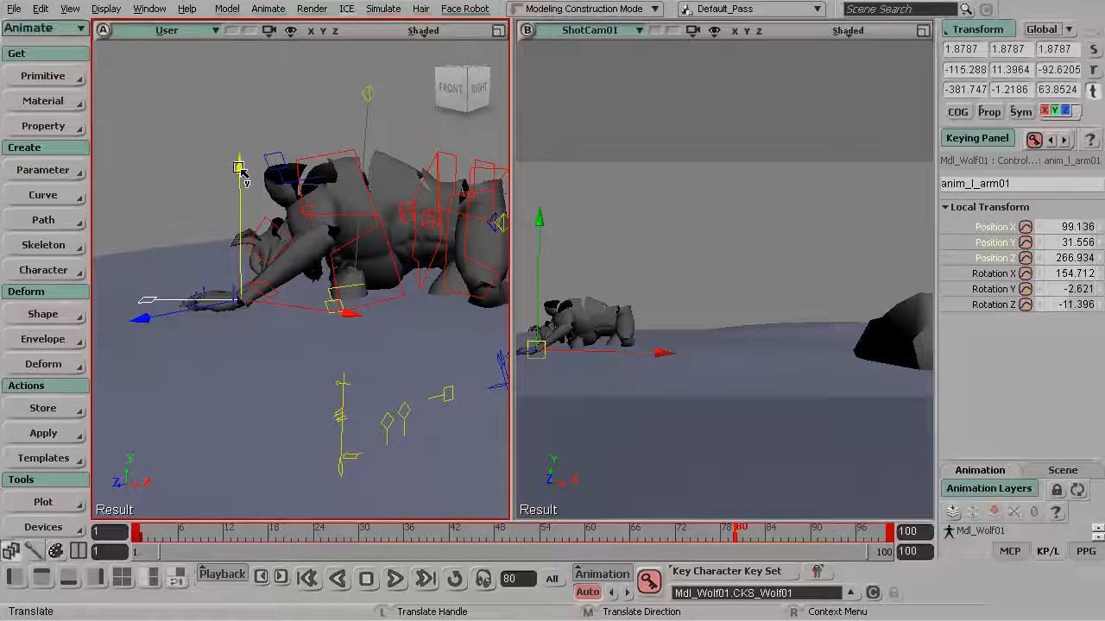
{"action": "left_click_drag", "start_coordinate": [241, 170], "coordinate": [242, 155]}
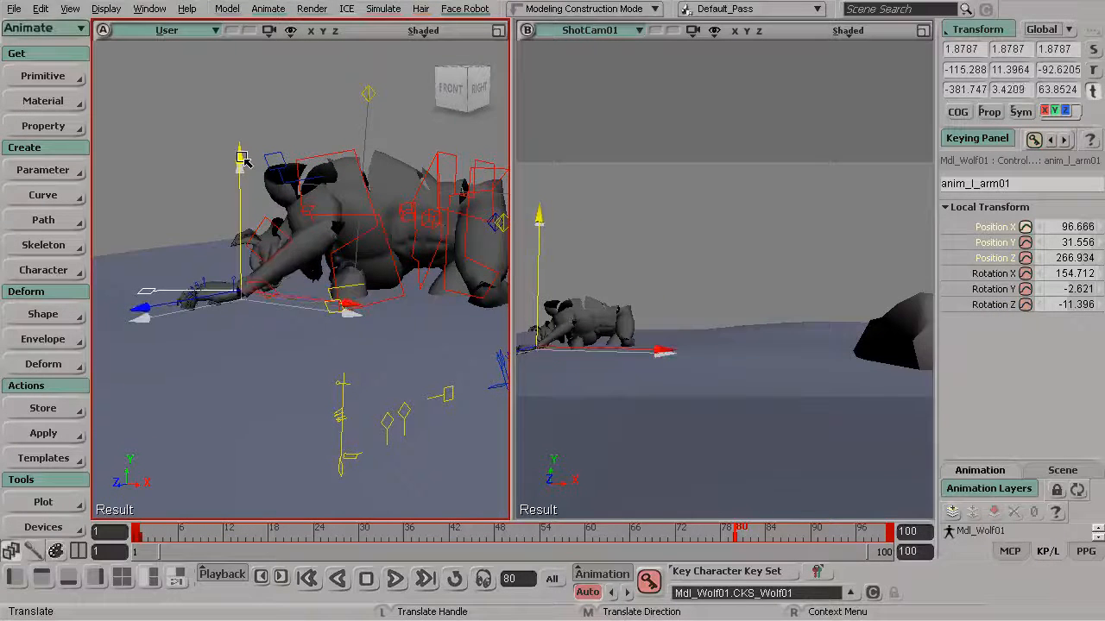
Step: Tilt the left arm control to about X 153.6, Y -8.9, Z -8.4 and lower the hand onto the ground
{"action": "key", "text": "c"}
{"action": "left_click_drag", "start_coordinate": [320, 191], "coordinate": [326, 197]}
{"action": "key", "text": "s"}
{"action": "left_click_drag", "start_coordinate": [296, 234], "coordinate": [309, 286]}
{"action": "key", "text": "s"}
{"action": "left_click_drag", "start_coordinate": [391, 177], "coordinate": [397, 214]}
{"action": "key", "text": "v"}
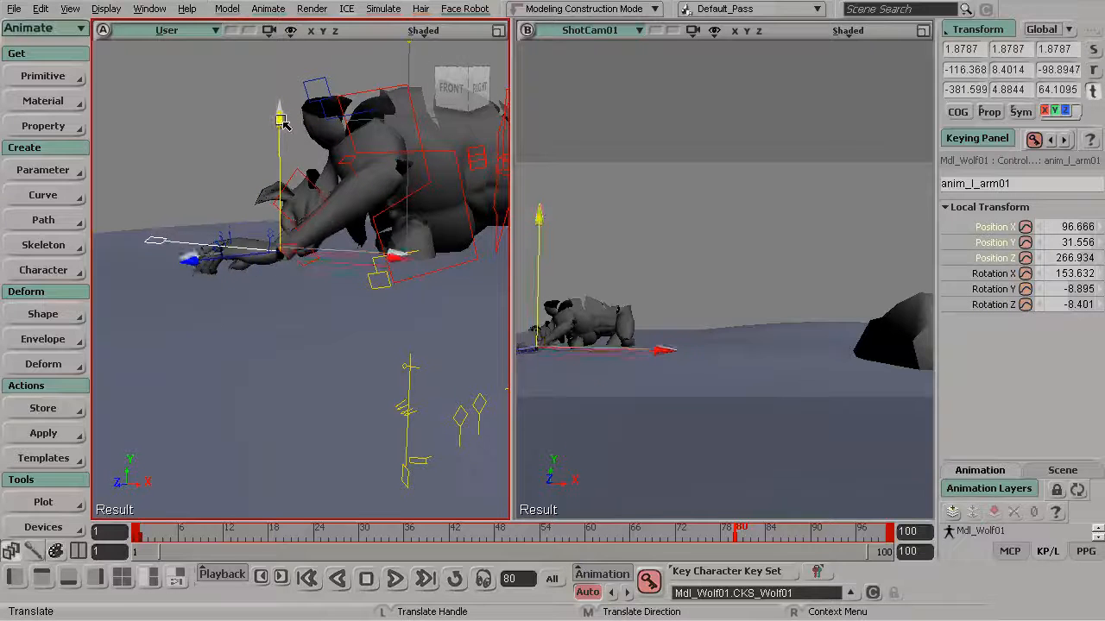
{"action": "left_click_drag", "start_coordinate": [280, 128], "coordinate": [279, 167]}
Step: Move the left clavicle control anim_l_clavicle01 to about X 1.0, Y -2.7, Z 2.4 to reposition the shoulder
{"action": "key", "text": "space"}
{"action": "left_click", "coordinate": [245, 111]}
{"action": "key", "text": "v"}
{"action": "left_click_drag", "start_coordinate": [450, 151], "coordinate": [461, 154]}
{"action": "key", "text": "s"}
{"action": "left_click_drag", "start_coordinate": [461, 154], "coordinate": [337, 419]}
{"action": "key", "text": "v"}
{"action": "key", "text": "s"}
Step: Move the right arm control anim_r_arm01 to about Position X 92.0, Y 15.0, Z 106.0 and rotate it to about Z 70.2
{"action": "key", "text": "space"}
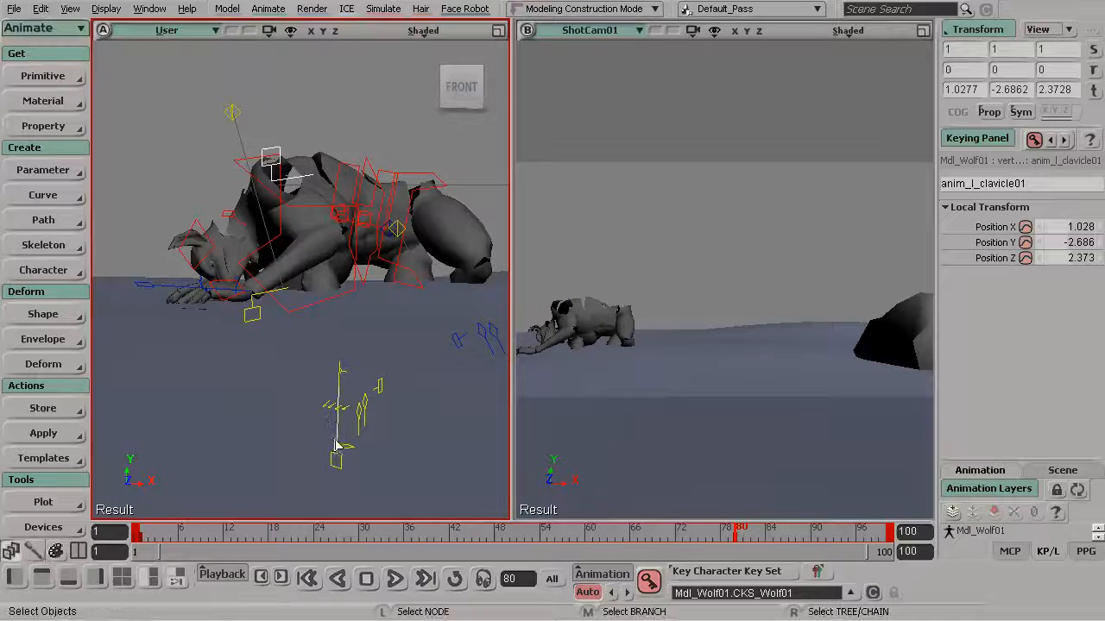
{"action": "left_click", "coordinate": [336, 447]}
{"action": "left_click_drag", "start_coordinate": [341, 353], "coordinate": [360, 323]}
{"action": "key", "text": "v"}
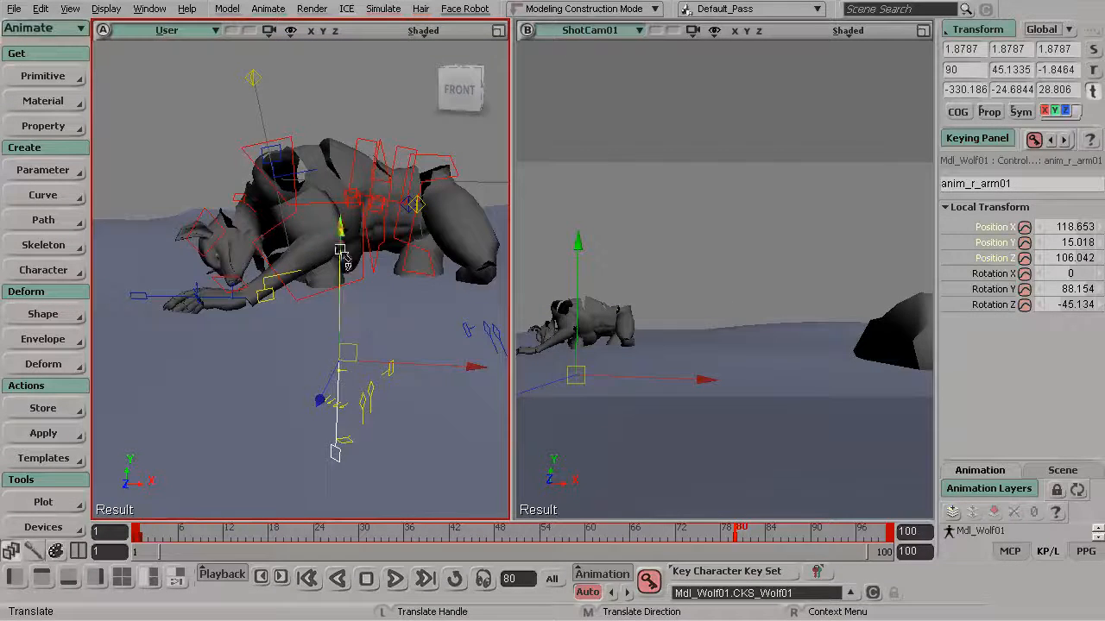
{"action": "left_click_drag", "start_coordinate": [343, 227], "coordinate": [370, 320]}
{"action": "key", "text": "ctrl+z"}
{"action": "key", "text": "c"}
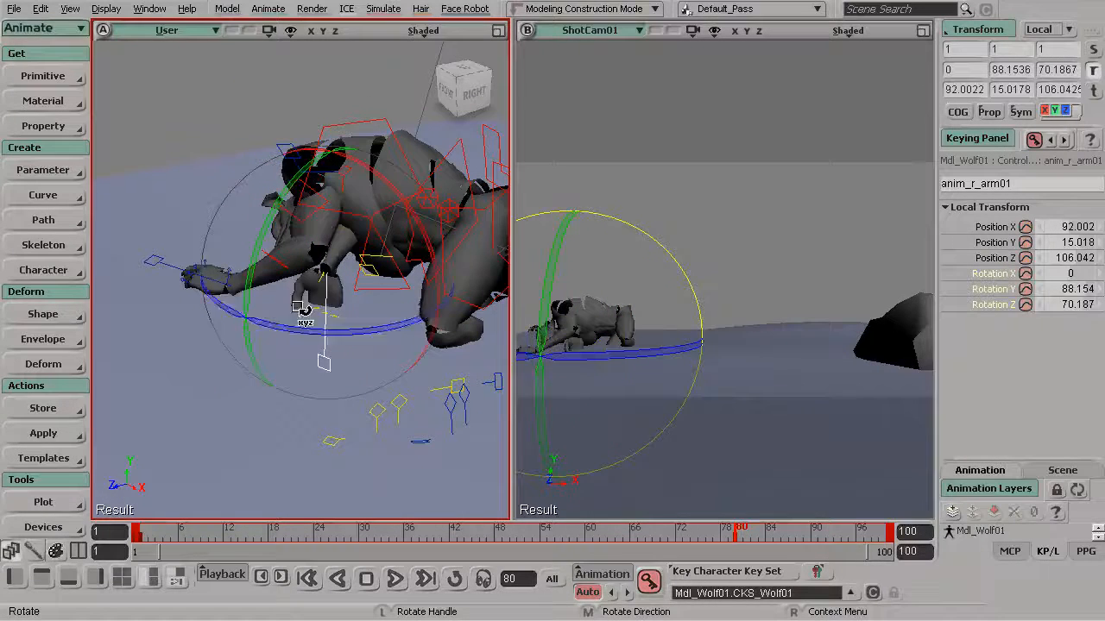
Step: Rotate the right arm control to about X -70.2, Y 178.2, Z -0.1 and translate it to about X 100.4, Y 23.8, Z 108.4
{"action": "mouse_move", "coordinate": [252, 278]}
{"action": "left_mouse_down"}
{"action": "mouse_move", "coordinate": [325, 127]}
{"action": "mouse_move", "coordinate": [330, 161]}
{"action": "mouse_move", "coordinate": [316, 180]}
{"action": "left_mouse_up"}
{"action": "key", "text": "v"}
{"action": "right_click_drag", "start_coordinate": [315, 180], "coordinate": [212, 412]}
{"action": "left_click_drag", "start_coordinate": [180, 456], "coordinate": [214, 429]}
{"action": "right_click_drag", "start_coordinate": [268, 371], "coordinate": [336, 224]}
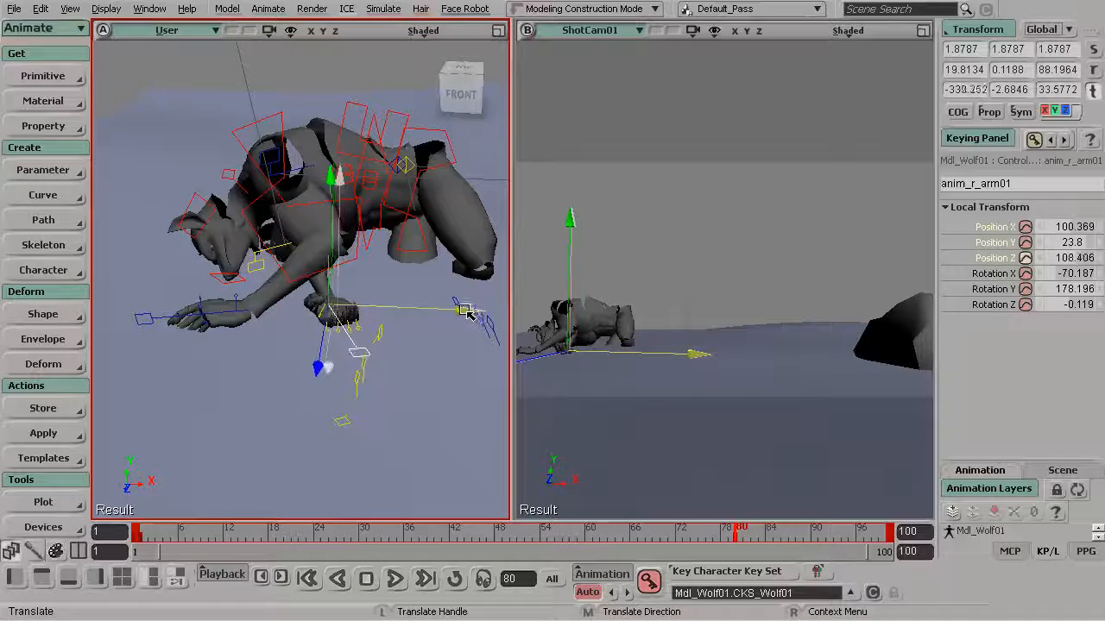
Step: Fine-tune the right arm control's rotation to about X -73.6, Y -176.7, Z 2.1 so the hand lies on the ground
{"action": "key", "text": "c"}
{"action": "right_click_drag", "start_coordinate": [354, 326], "coordinate": [308, 393]}
{"action": "left_click_drag", "start_coordinate": [299, 392], "coordinate": [266, 389]}
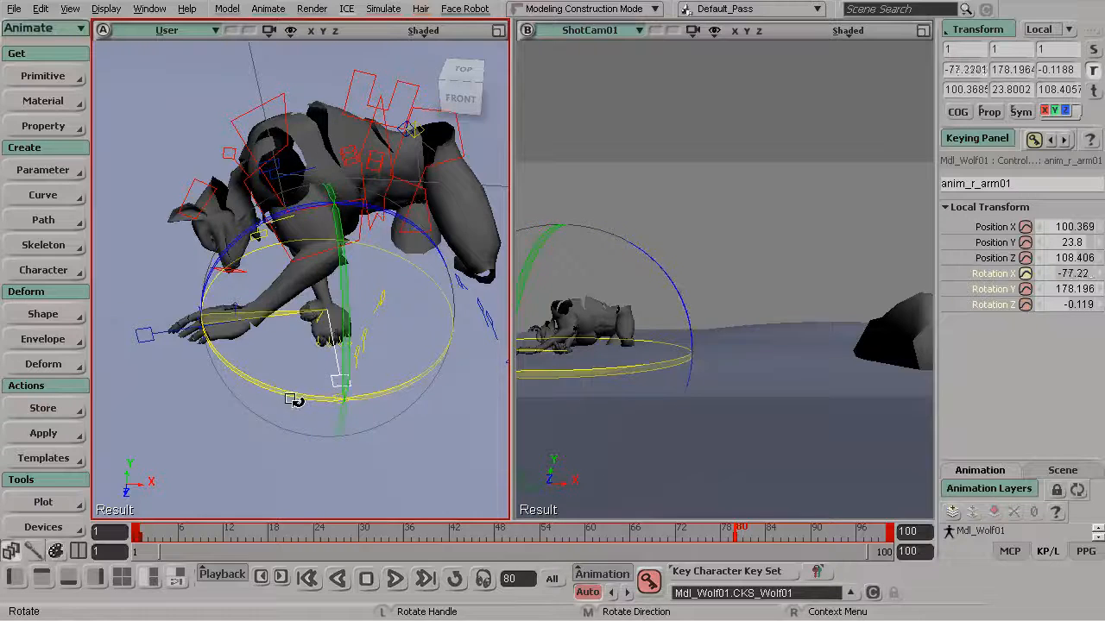
{"action": "right_click_drag", "start_coordinate": [304, 400], "coordinate": [382, 262]}
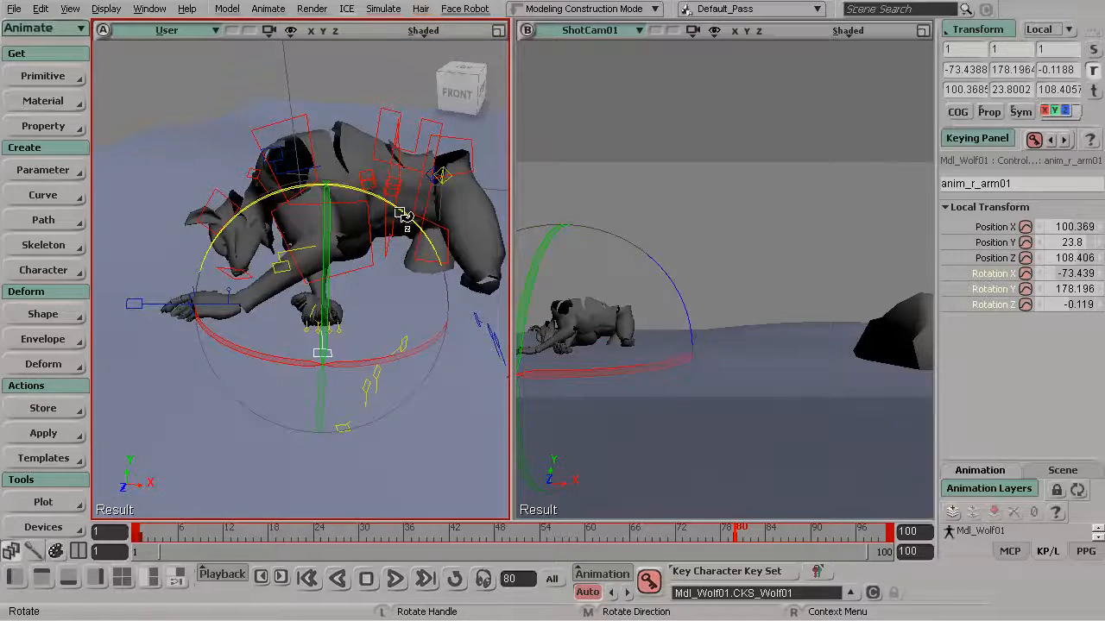
{"action": "right_click_drag", "start_coordinate": [393, 211], "coordinate": [348, 227]}
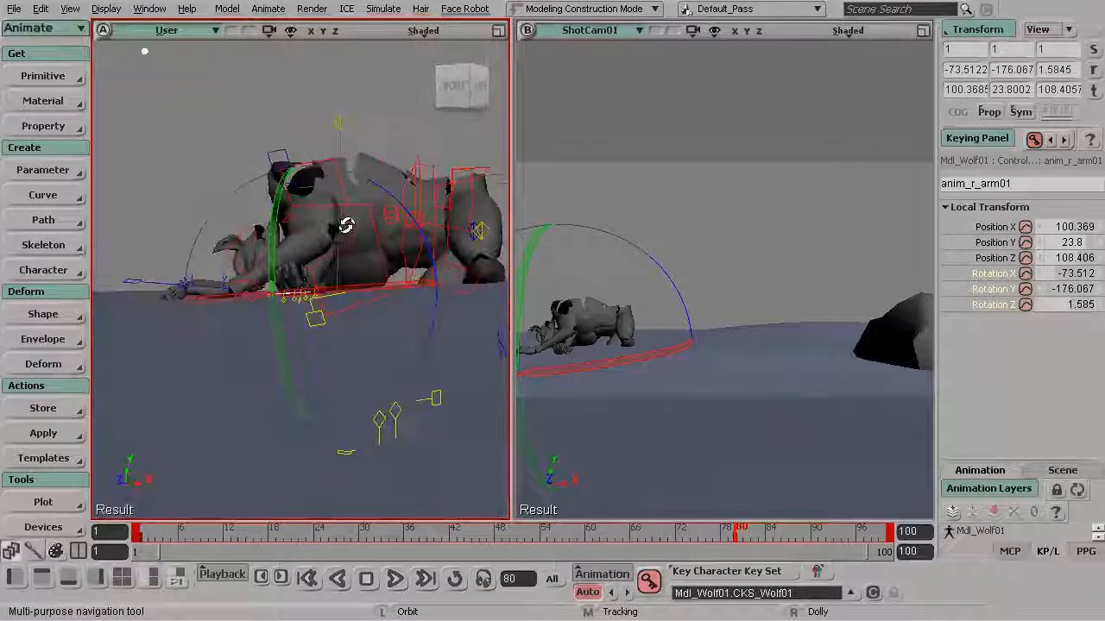
{"action": "left_click_drag", "start_coordinate": [362, 257], "coordinate": [264, 225]}
Step: Move the right clavicle control anim_r_clavicle01 to about X -3.6, Y 2.1, Z 5.8
{"action": "left_click", "coordinate": [145, 317]}
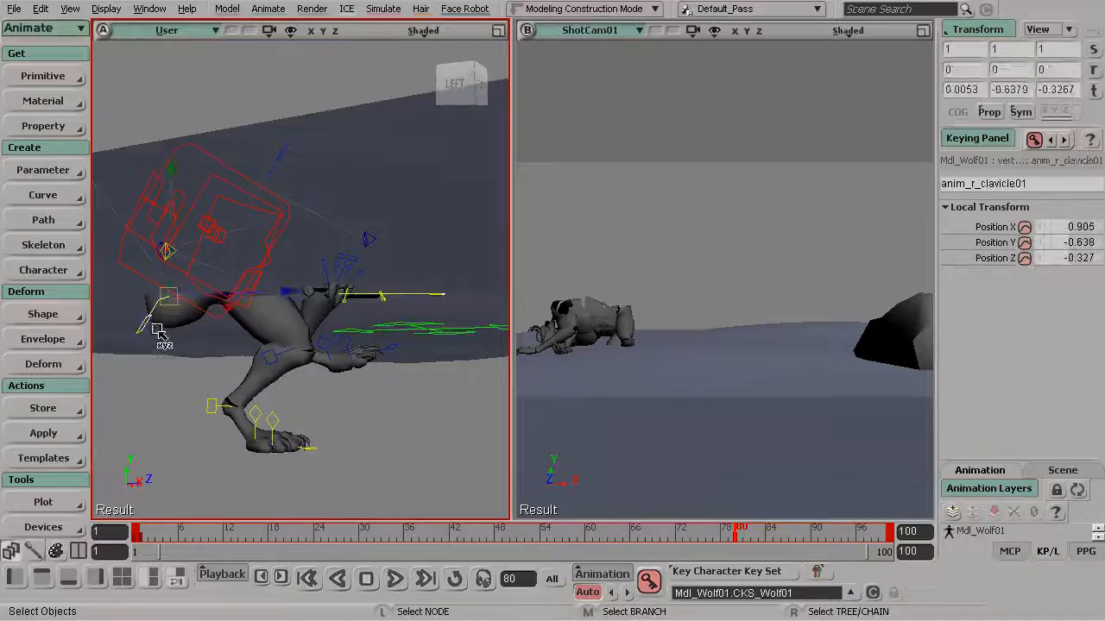
{"action": "key", "text": "s"}
{"action": "left_click_drag", "start_coordinate": [143, 316], "coordinate": [214, 367]}
{"action": "key", "text": "v"}
{"action": "key", "text": "s"}
{"action": "left_click_drag", "start_coordinate": [356, 284], "coordinate": [310, 284]}
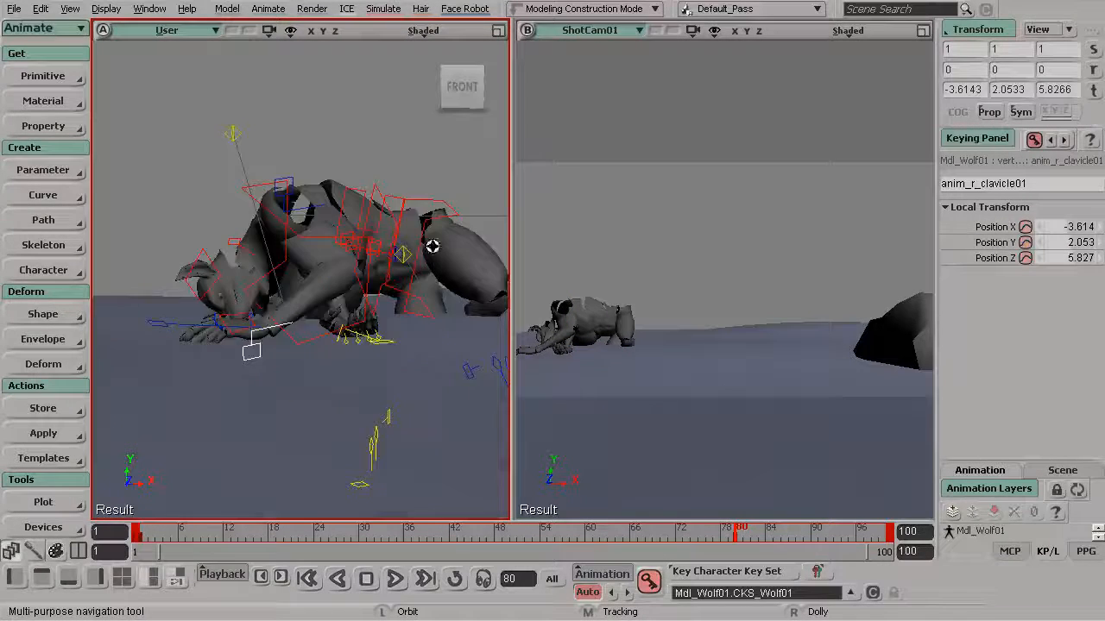
Step: Move the body control anim_COG01 to about Position Y -7.5 and rotate it to about X 68.8, Y -71.6, Z 76.4
{"action": "key", "text": "space"}
{"action": "left_click", "coordinate": [372, 195]}
{"action": "key", "text": "v"}
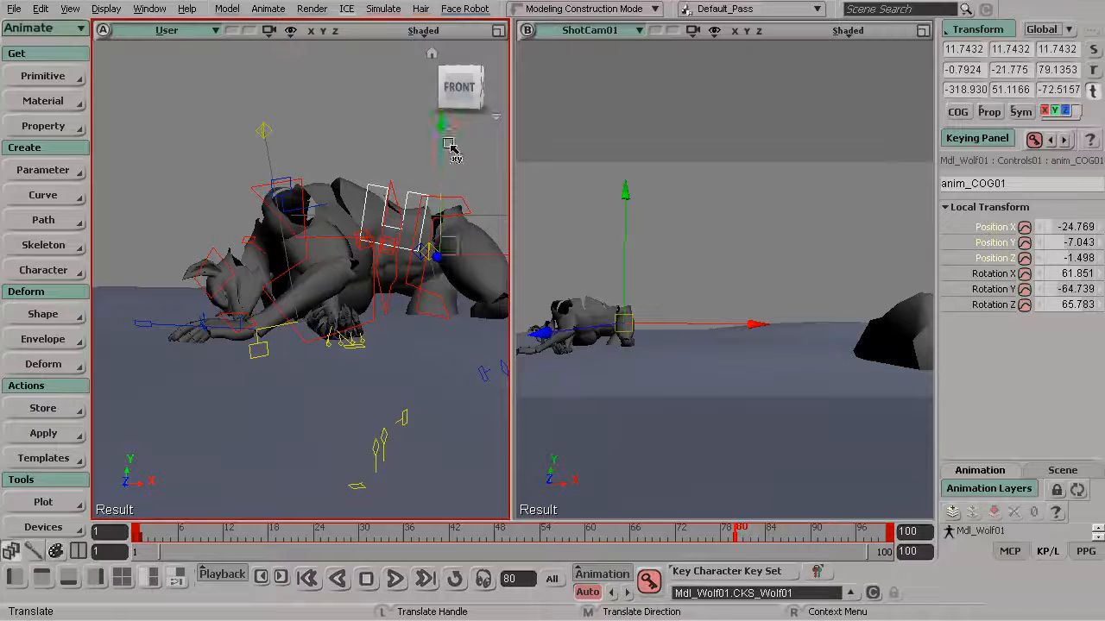
{"action": "left_click_drag", "start_coordinate": [437, 143], "coordinate": [438, 133]}
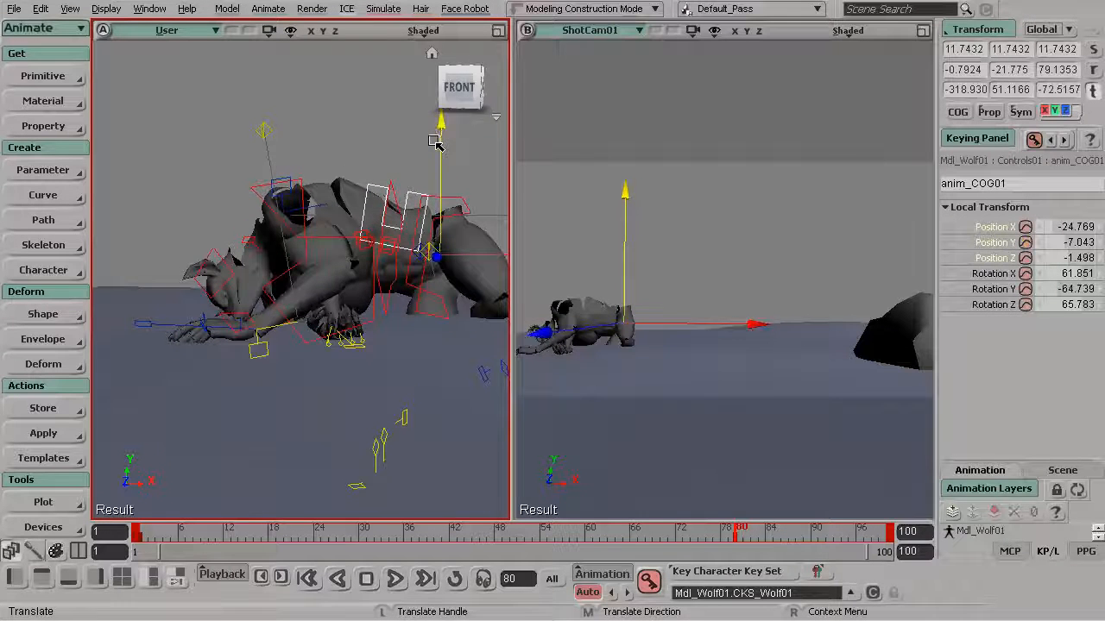
{"action": "key", "text": "c"}
{"action": "left_click_drag", "start_coordinate": [444, 212], "coordinate": [380, 145]}
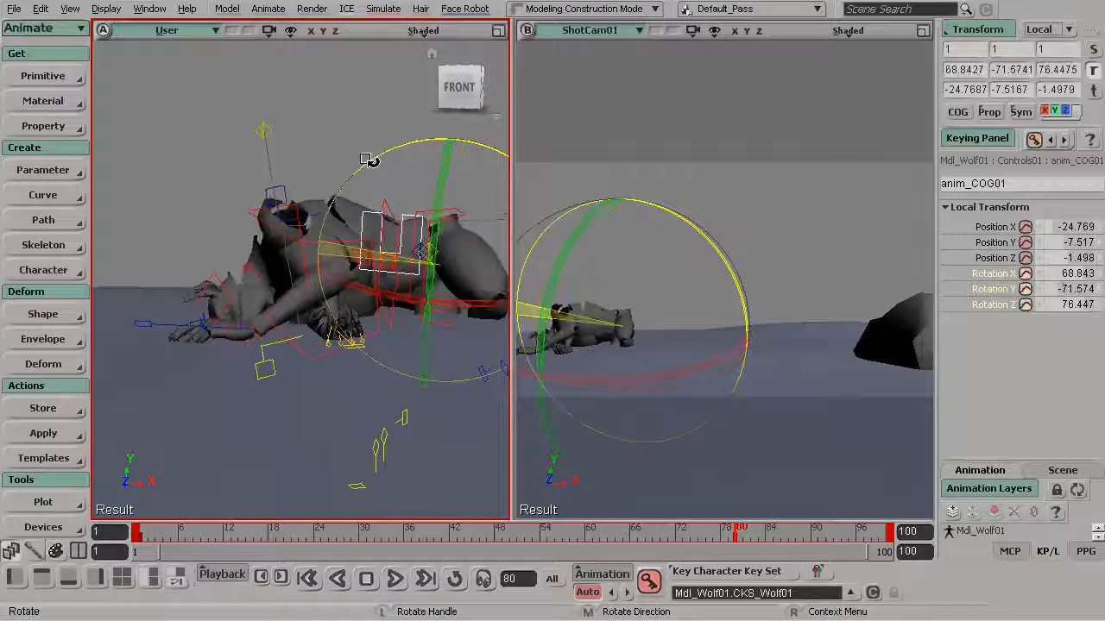
{"action": "key", "text": "v"}
Step: Reposition the right clavicle control at about X -7.7, Y 1.3, Z 4.6 to suit the lowered body
{"action": "key", "text": "s"}
{"action": "left_click_drag", "start_coordinate": [390, 201], "coordinate": [292, 316]}
{"action": "left_click", "coordinate": [257, 378]}
{"action": "key", "text": "s"}
{"action": "left_click_drag", "start_coordinate": [258, 378], "coordinate": [393, 339]}
{"action": "key", "text": "c"}
{"action": "key", "text": "s"}
{"action": "key", "text": "v"}
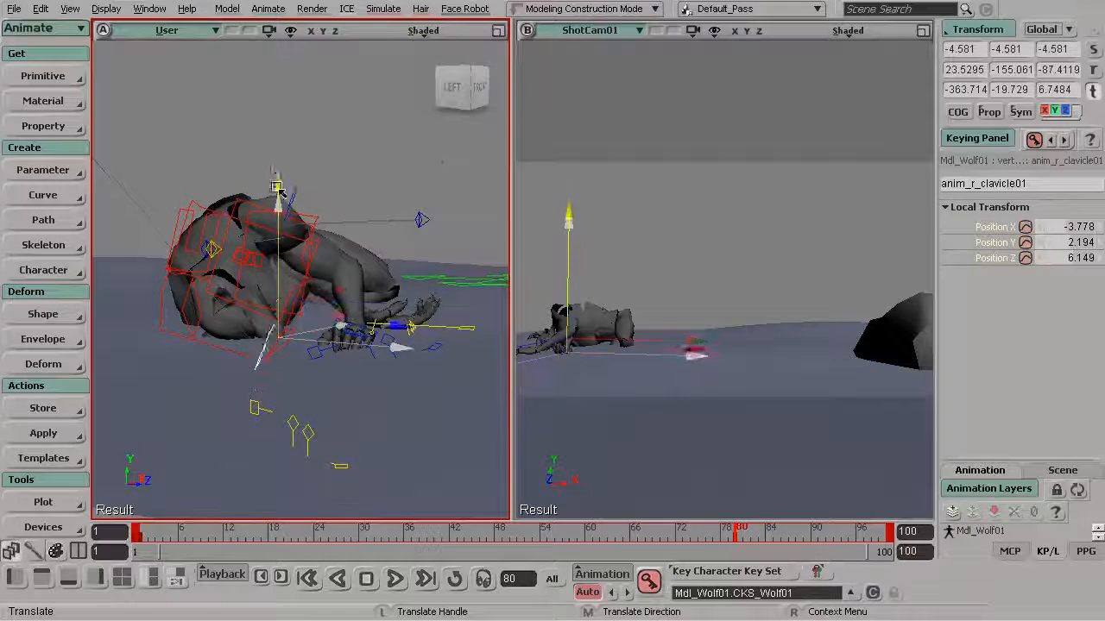
{"action": "key", "text": "s"}
{"action": "left_click_drag", "start_coordinate": [281, 169], "coordinate": [328, 279]}
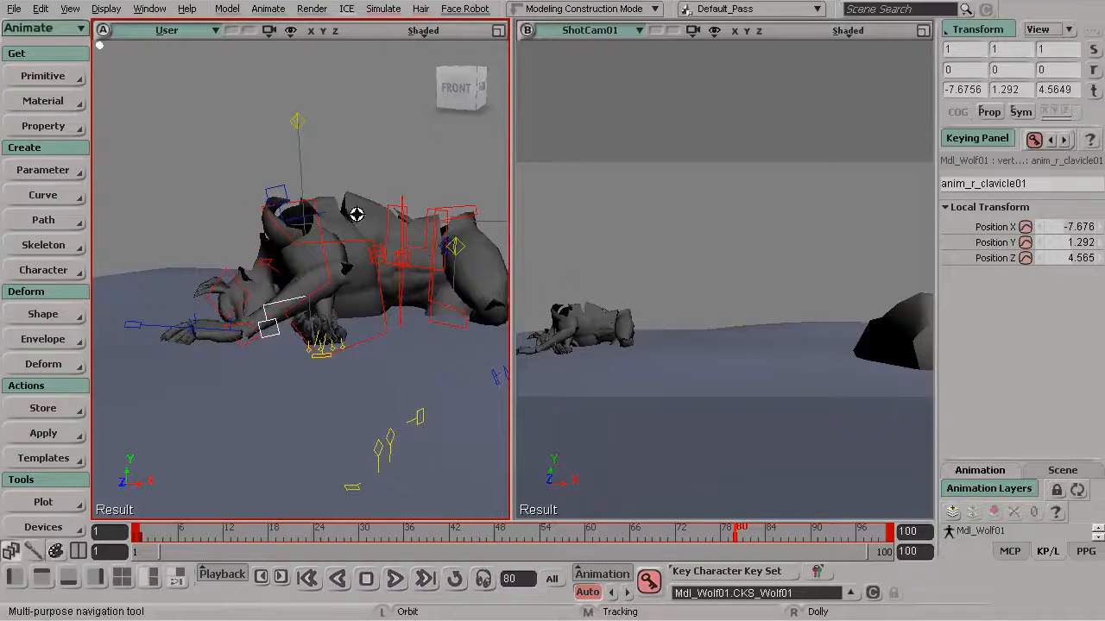
Step: Raise the chest control anim_chest01 slightly in global Y
{"action": "key", "text": "v"}
{"action": "left_click", "coordinate": [354, 244]}
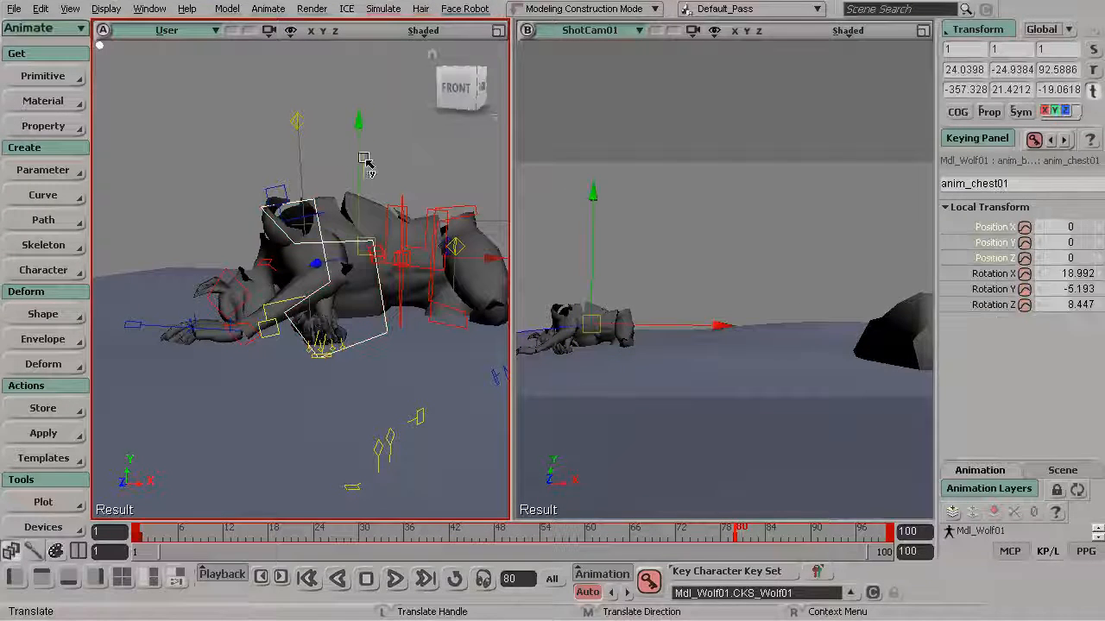
{"action": "left_click_drag", "start_coordinate": [355, 163], "coordinate": [359, 138]}
{"action": "key", "text": "s"}
{"action": "left_click_drag", "start_coordinate": [309, 240], "coordinate": [292, 172]}
Step: Move the right elbow control anim_r_elbow01 to about X -111.8, Y -62.3, Z -3.6
{"action": "key", "text": "space"}
{"action": "left_click", "coordinate": [310, 127]}
{"action": "key", "text": "v"}
{"action": "left_click_drag", "start_coordinate": [308, 127], "coordinate": [361, 348]}
{"action": "key", "text": "s"}
Step: Move the right arm control to about X 100.4, Y 36.1, Z 116.2 and rotate it to about X 80.9, Y 3.3, Z 177.9
{"action": "key", "text": "space"}
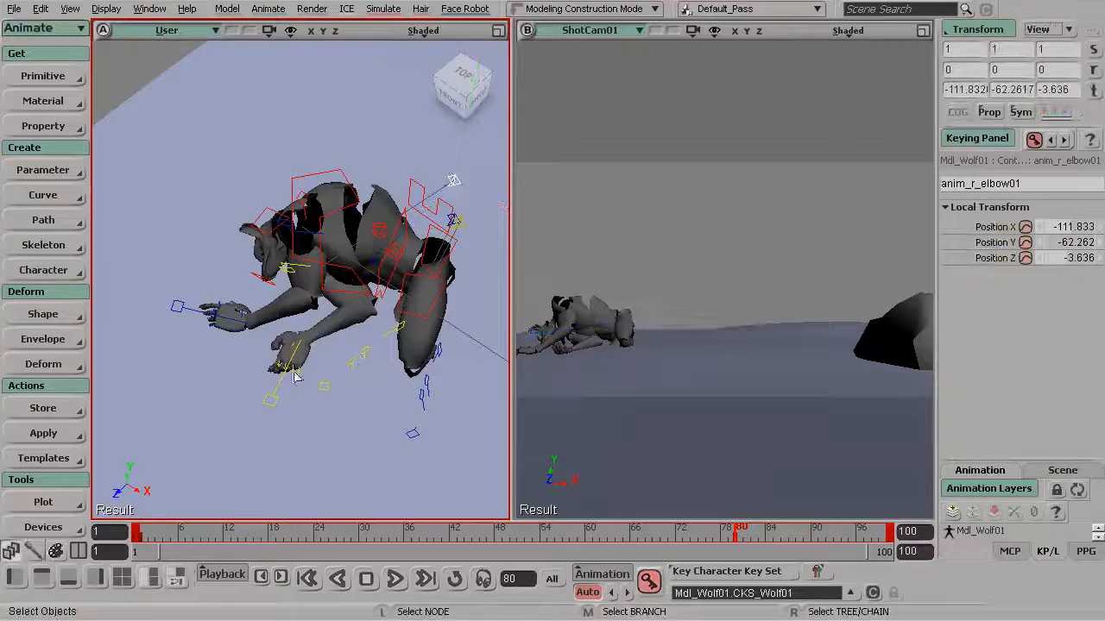
{"action": "left_click", "coordinate": [277, 354]}
{"action": "key", "text": "v"}
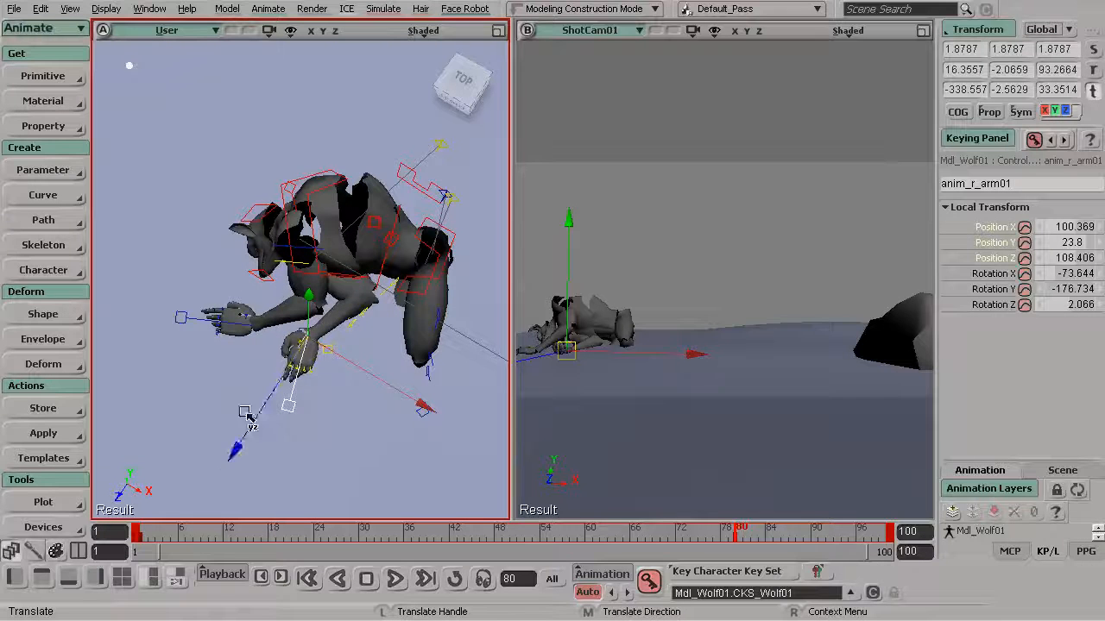
{"action": "left_click_drag", "start_coordinate": [402, 431], "coordinate": [374, 420]}
{"action": "key", "text": "r"}
{"action": "left_click_drag", "start_coordinate": [319, 473], "coordinate": [318, 195]}
{"action": "key", "text": "s"}
{"action": "right_click_drag", "start_coordinate": [319, 195], "coordinate": [338, 328]}
{"action": "left_click_drag", "start_coordinate": [338, 328], "coordinate": [427, 296]}
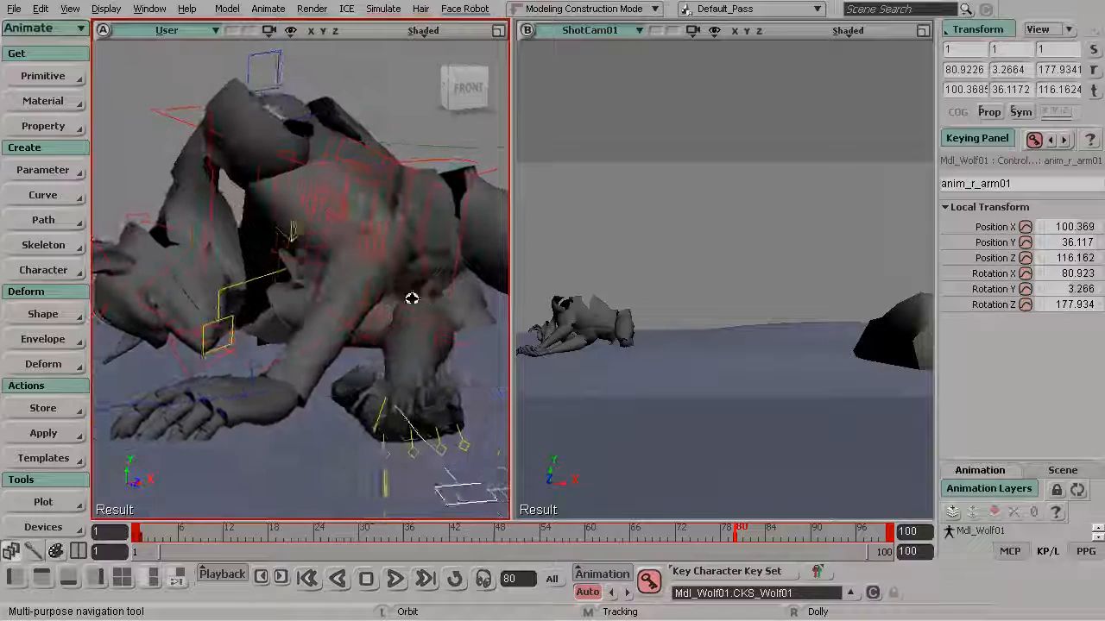
Step: Translate the right clavicle control to adjust the shoulder to the new arm placement
{"action": "key", "text": "space"}
{"action": "left_click", "coordinate": [252, 287]}
{"action": "key", "text": "v"}
{"action": "left_click_drag", "start_coordinate": [275, 284], "coordinate": [345, 371]}
{"action": "key", "text": "s"}
Step: Move the left leg control anim_l_leg01 to about Position X -117.6, Y 2.9, Z -35.2, stretching the leg out behind the body
{"action": "key", "text": "space"}
{"action": "left_click", "coordinate": [360, 380]}
{"action": "key", "text": "v"}
{"action": "key", "text": "s"}
{"action": "left_click_drag", "start_coordinate": [428, 312], "coordinate": [215, 365]}
{"action": "key", "text": "s"}
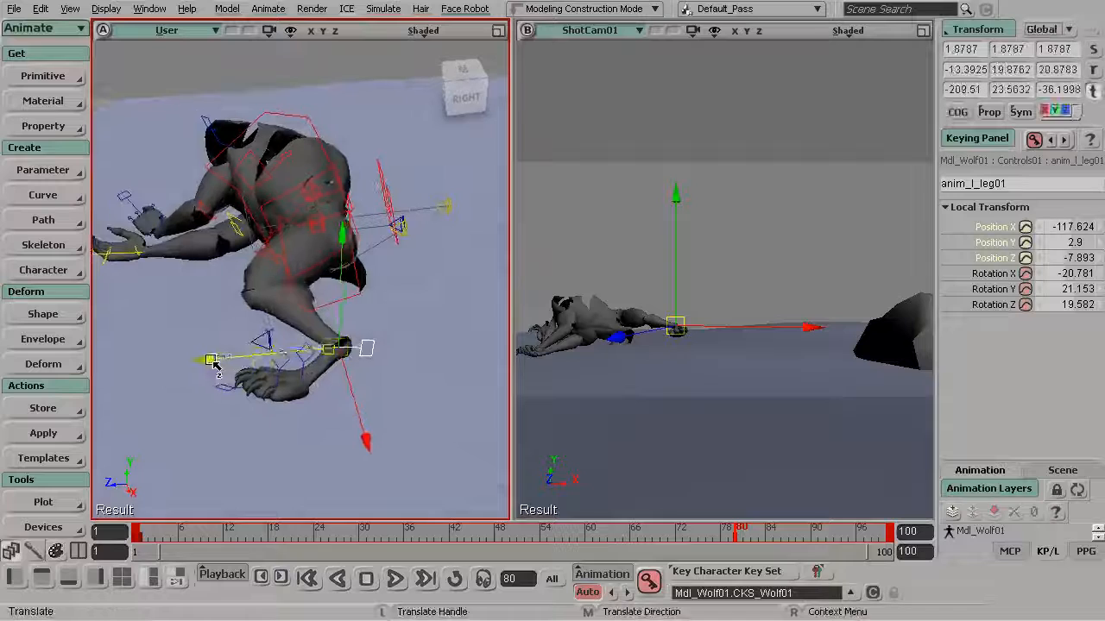
{"action": "left_click_drag", "start_coordinate": [324, 364], "coordinate": [369, 338]}
{"action": "key", "text": "s"}
Step: Rotate the left leg control to about X -14.5, Y 73.8, Z 88.3 so the foot points away from the body
{"action": "key", "text": "c"}
{"action": "key", "text": "s"}
{"action": "middle_click_drag", "start_coordinate": [412, 317], "coordinate": [357, 354]}
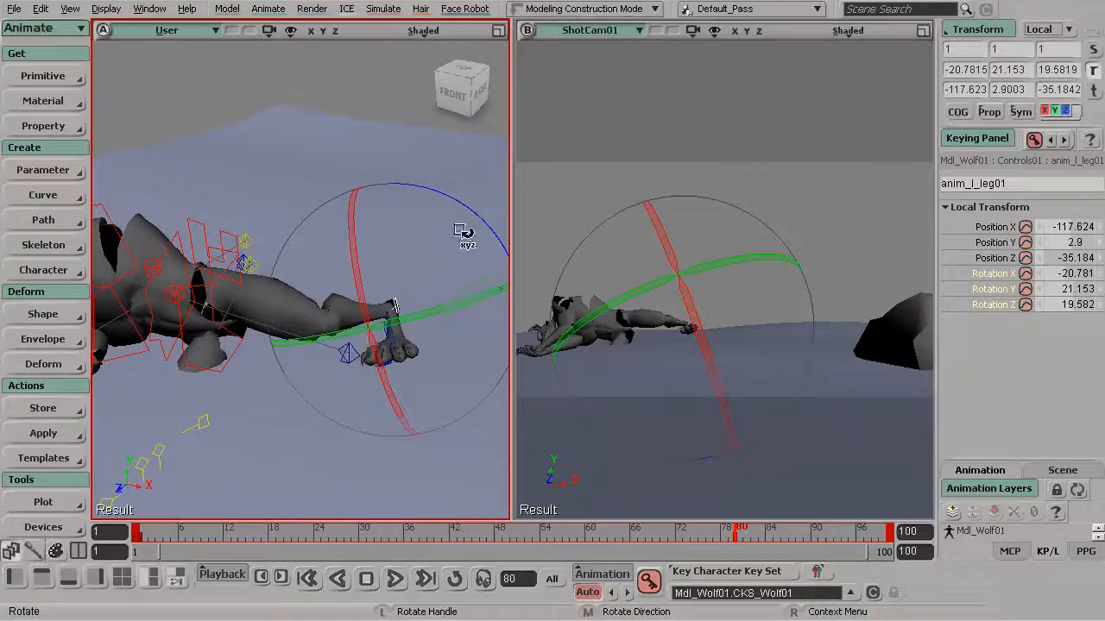
{"action": "left_click_drag", "start_coordinate": [464, 207], "coordinate": [345, 276]}
{"action": "key", "text": "s"}
{"action": "key", "text": "s"}
{"action": "left_click_drag", "start_coordinate": [338, 227], "coordinate": [319, 244]}
{"action": "key", "text": "s"}
{"action": "left_click_drag", "start_coordinate": [319, 244], "coordinate": [502, 276]}
{"action": "key", "text": "s"}
{"action": "left_click_drag", "start_coordinate": [416, 335], "coordinate": [256, 409]}
Step: Rotate the right leg control anim_r_leg01 to about Z 81.2 and move it to about X -92.8, Y -6.7, Z -11.5
{"action": "key", "text": "space"}
{"action": "key", "text": "s"}
{"action": "key", "text": "s"}
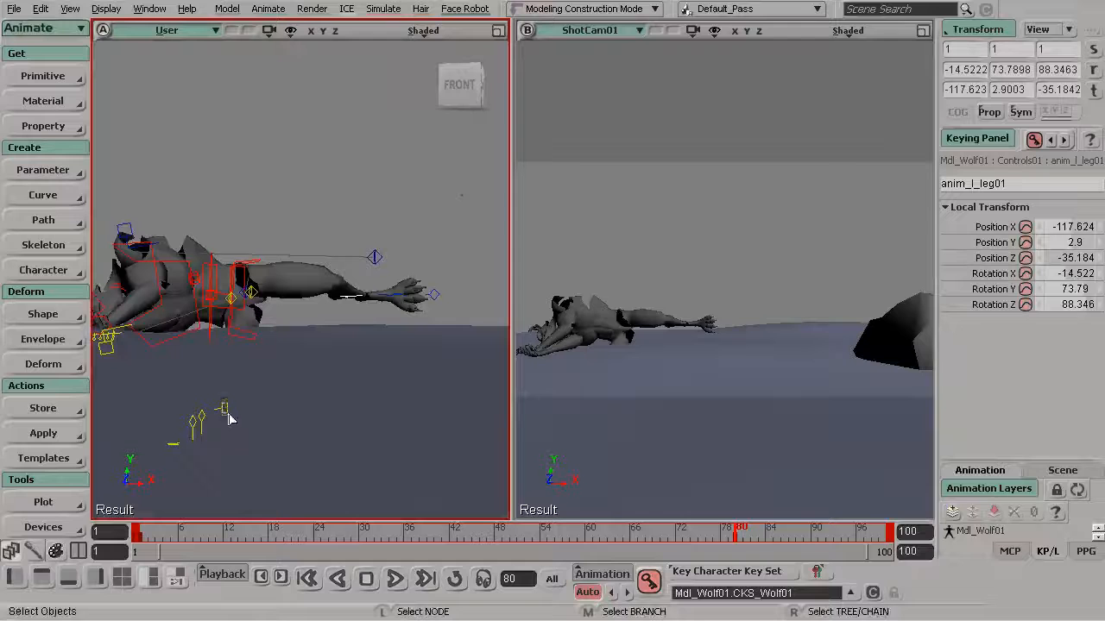
{"action": "left_click", "coordinate": [229, 422]}
{"action": "key", "text": "v"}
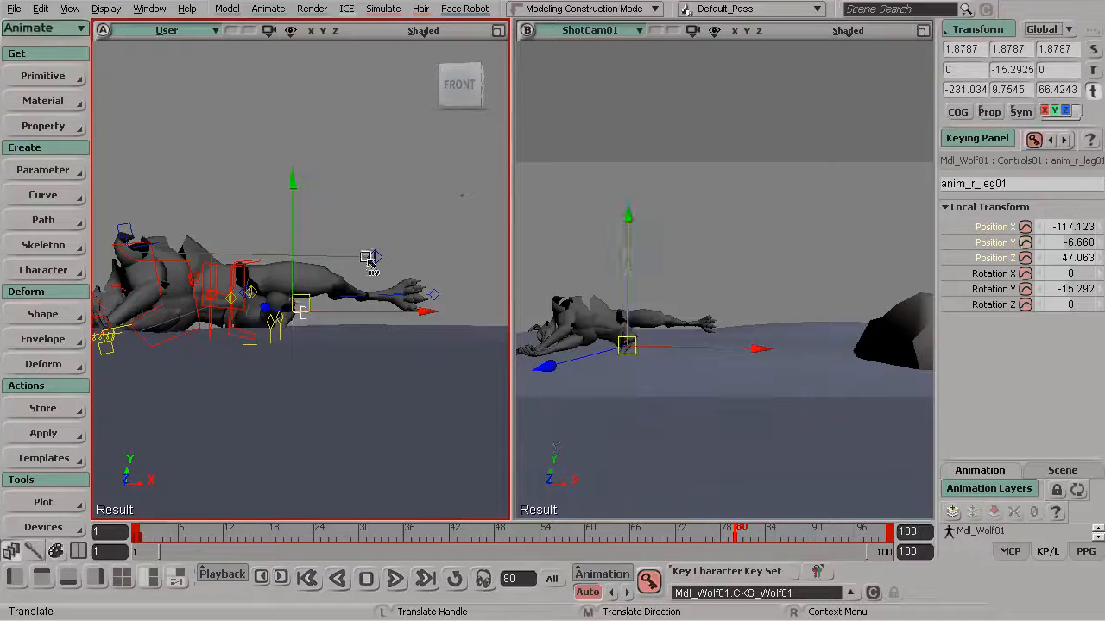
{"action": "key", "text": "c"}
{"action": "left_click_drag", "start_coordinate": [451, 244], "coordinate": [188, 413]}
{"action": "key", "text": "s"}
{"action": "left_click_drag", "start_coordinate": [176, 376], "coordinate": [286, 347]}
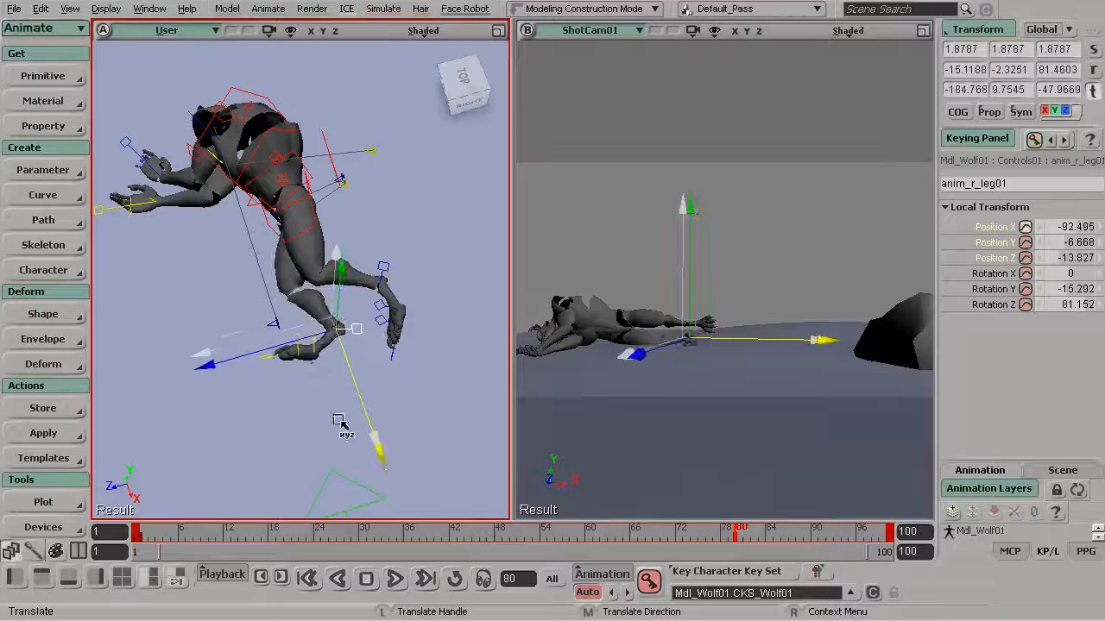
{"action": "left_click_drag", "start_coordinate": [236, 363], "coordinate": [244, 360]}
Step: Rotate the right leg control to about X -21.3, Y 55.5, Z 83.8 and shift it to about Position X -92.1
{"action": "key", "text": "c"}
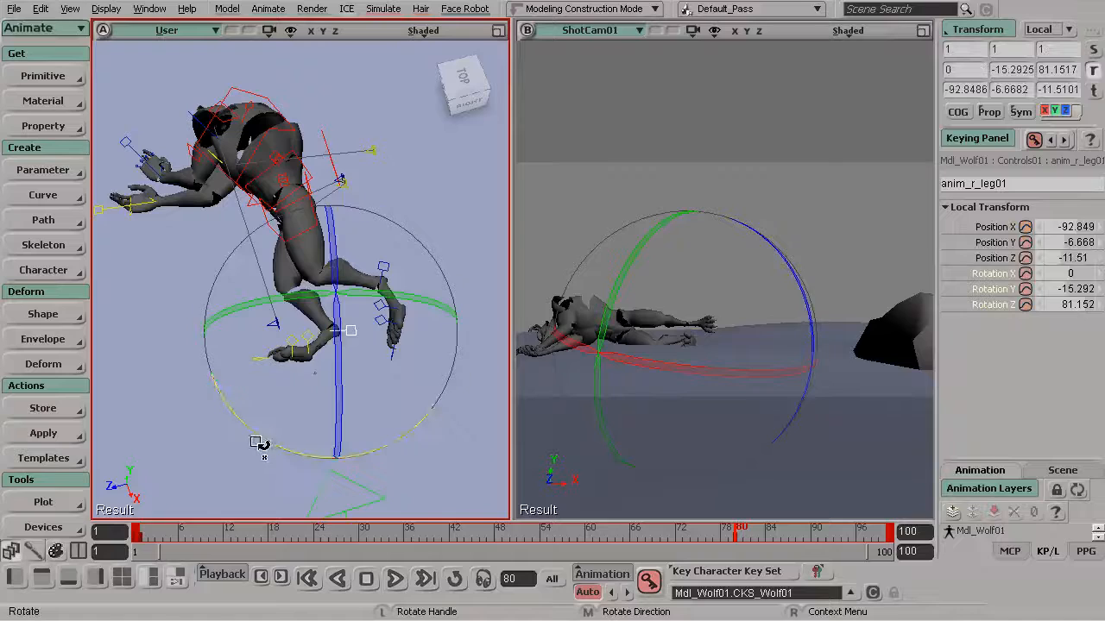
{"action": "left_click_drag", "start_coordinate": [259, 444], "coordinate": [294, 459]}
{"action": "key", "text": "s"}
{"action": "left_click_drag", "start_coordinate": [286, 301], "coordinate": [471, 299]}
{"action": "key", "text": "v"}
{"action": "key", "text": "s"}
{"action": "key", "text": "c"}
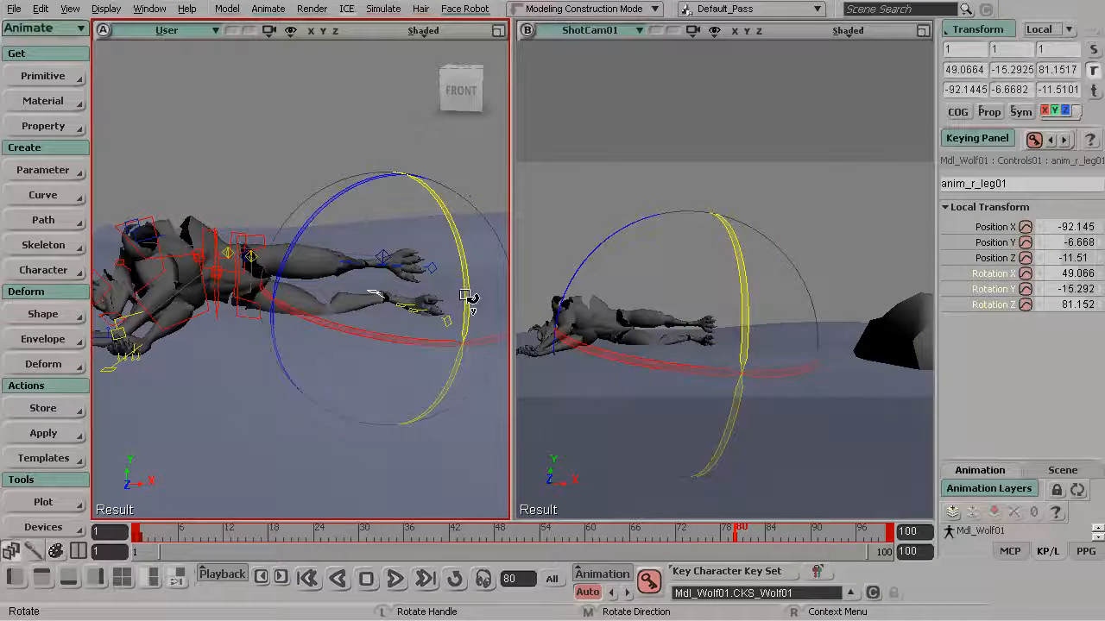
{"action": "key", "text": "v"}
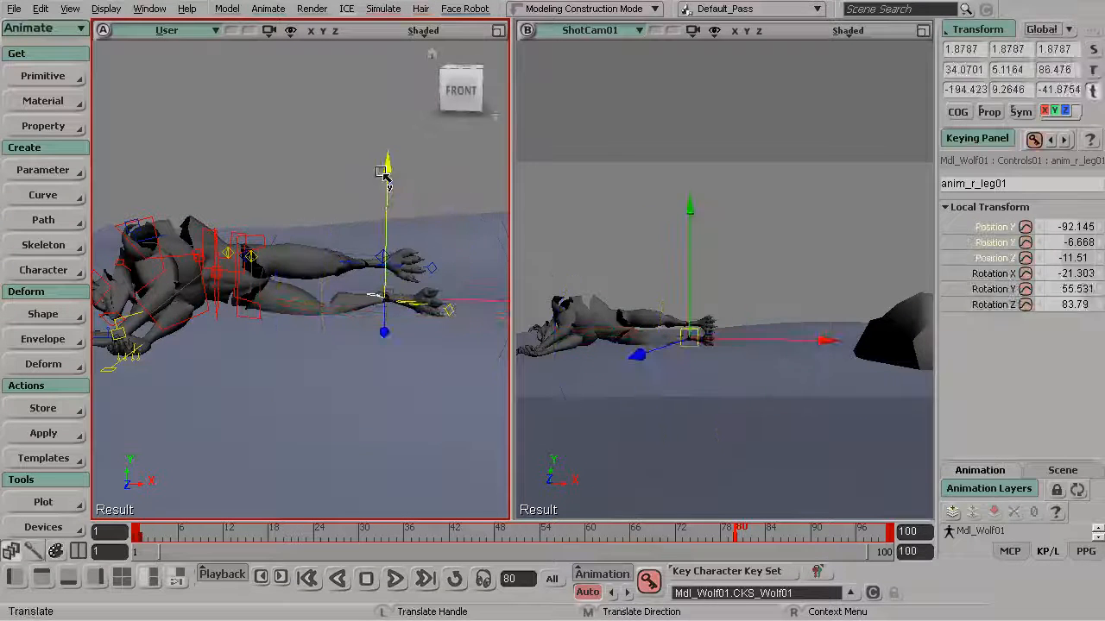
Step: Lower the right knee control anim_r_knee01 to about Position Y -38.0
{"action": "key", "text": "s"}
{"action": "left_click_drag", "start_coordinate": [386, 168], "coordinate": [278, 243]}
{"action": "left_click", "coordinate": [272, 238]}
{"action": "key", "text": "v"}
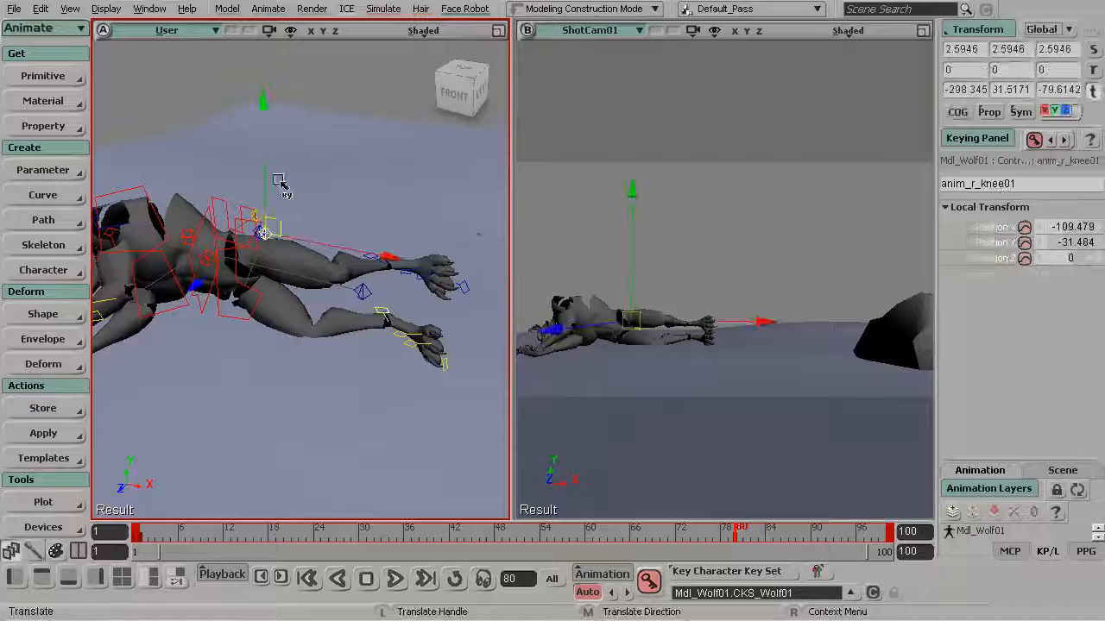
{"action": "left_click_drag", "start_coordinate": [259, 148], "coordinate": [265, 160]}
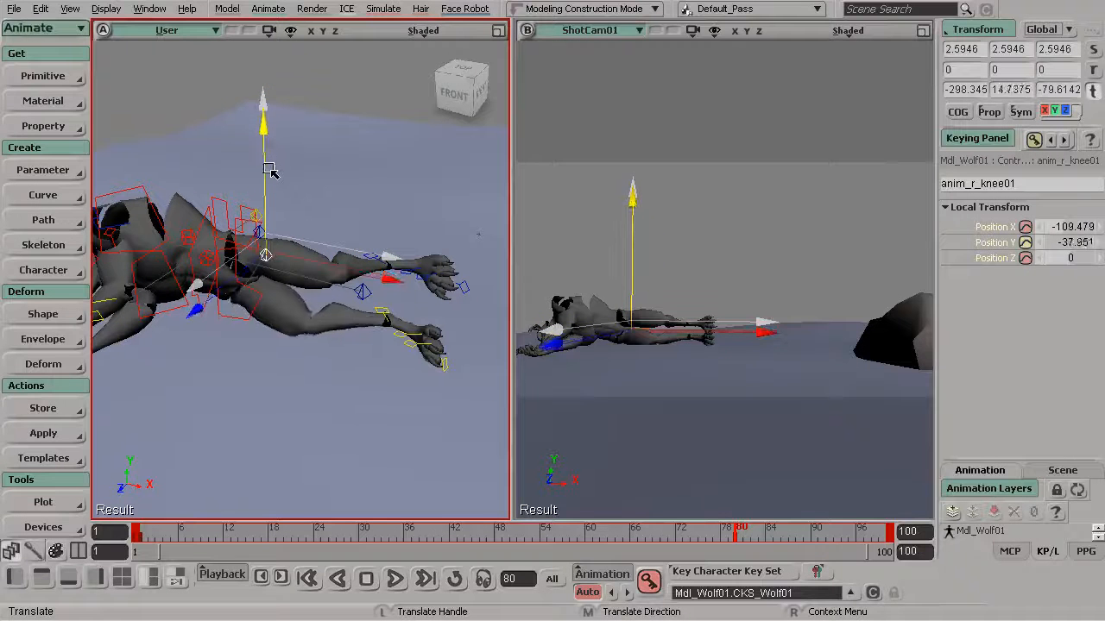
{"action": "key", "text": "s"}
{"action": "left_click_drag", "start_coordinate": [358, 341], "coordinate": [385, 367]}
Step: Move the left leg control to about Position X -127.9, Y 2.9, Z -29.6, bending the knee more
{"action": "key", "text": "space"}
{"action": "left_click", "coordinate": [384, 282]}
{"action": "key", "text": "v"}
{"action": "key", "text": "s"}
{"action": "left_click_drag", "start_coordinate": [389, 291], "coordinate": [376, 337]}
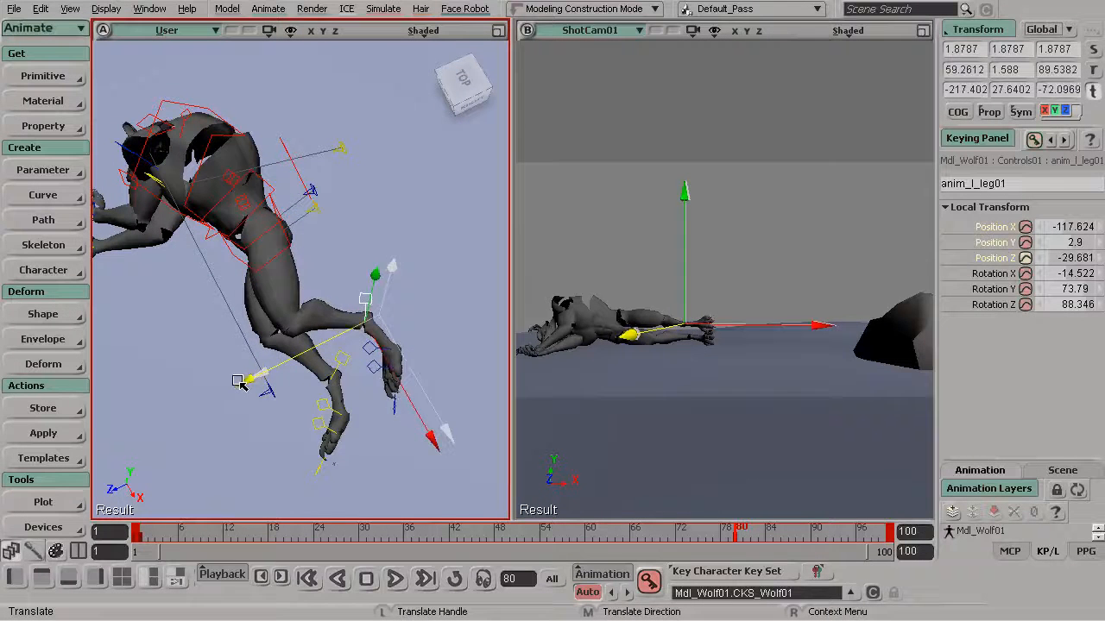
{"action": "left_click_drag", "start_coordinate": [432, 445], "coordinate": [433, 418]}
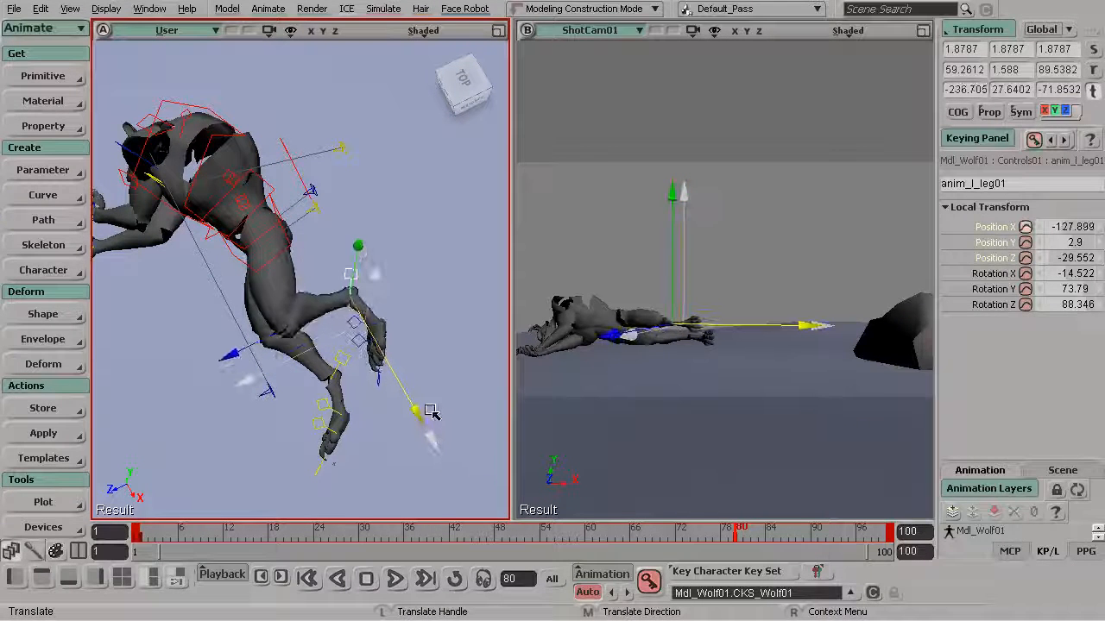
Step: Rotate the left leg control to about X 79.5, Y 10.5, Z 81.3
{"action": "key", "text": "c"}
{"action": "left_click_drag", "start_coordinate": [294, 406], "coordinate": [419, 283]}
{"action": "key", "text": "s"}
{"action": "left_click_drag", "start_coordinate": [453, 213], "coordinate": [454, 221]}
{"action": "left_click_drag", "start_coordinate": [459, 230], "coordinate": [461, 232]}
{"action": "key", "text": "s"}
{"action": "left_click_drag", "start_coordinate": [386, 312], "coordinate": [378, 224]}
Step: Lower the left leg control to about Position Y -1.4 so it rests nearer the ground
{"action": "key", "text": "v"}
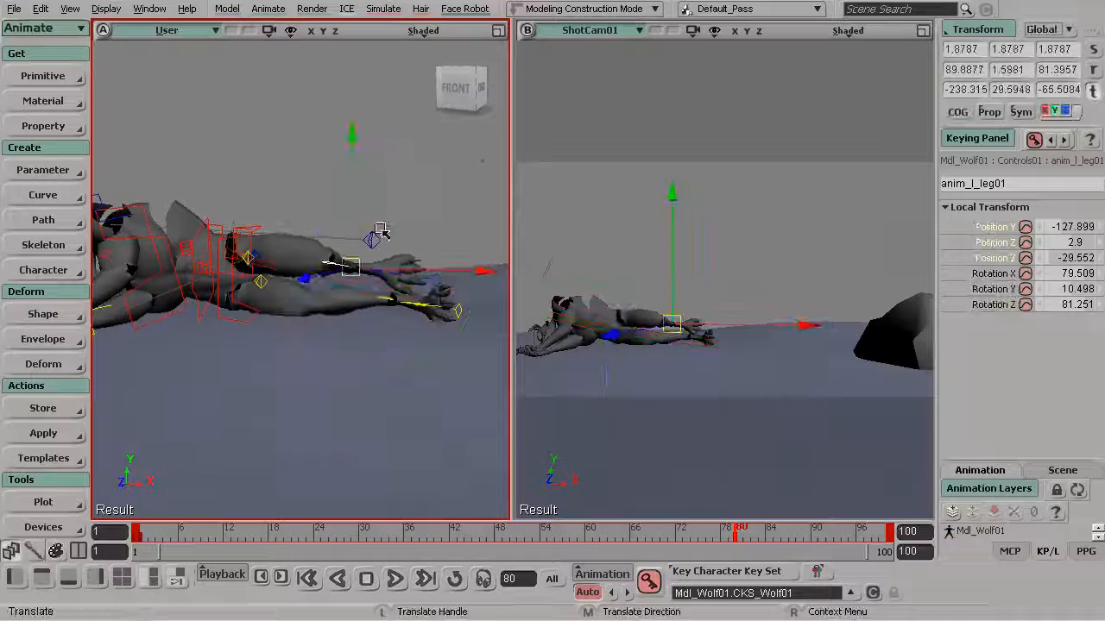
{"action": "left_click_drag", "start_coordinate": [352, 140], "coordinate": [351, 151]}
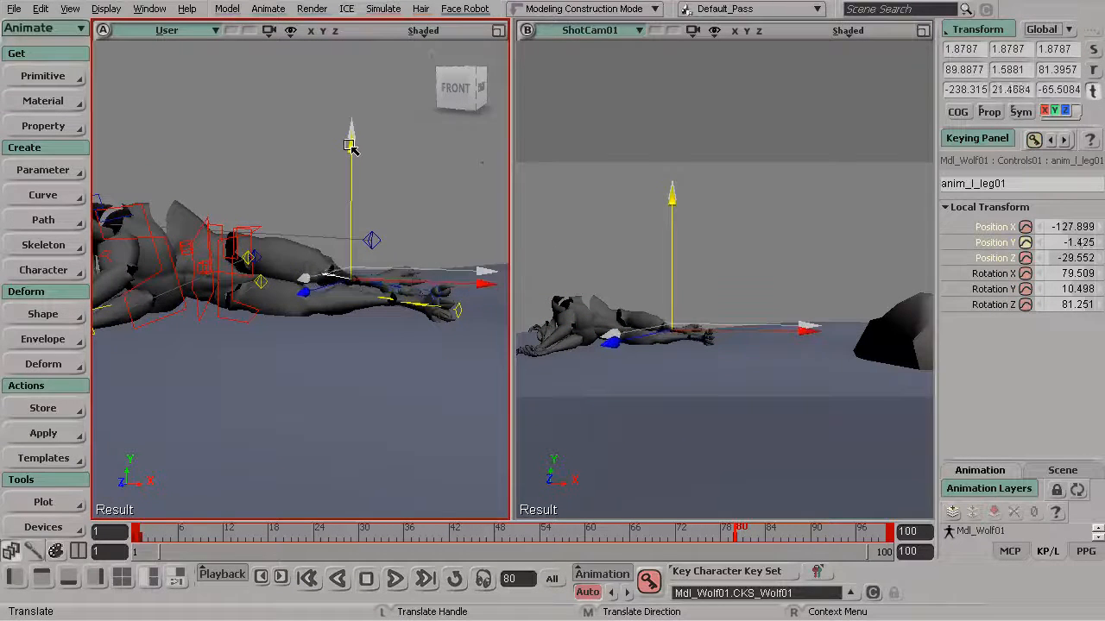
{"action": "key", "text": "s"}
Step: Rotate the pelvis control anim_pelvis01 to about X 3.5, Y 18.6, Z 1.2 and maximize the ShotCam01 view
{"action": "left_click_drag", "start_coordinate": [344, 192], "coordinate": [266, 402]}
{"action": "right_click_drag", "start_coordinate": [265, 401], "coordinate": [348, 296]}
{"action": "key", "text": "space"}
{"action": "left_click", "coordinate": [294, 324]}
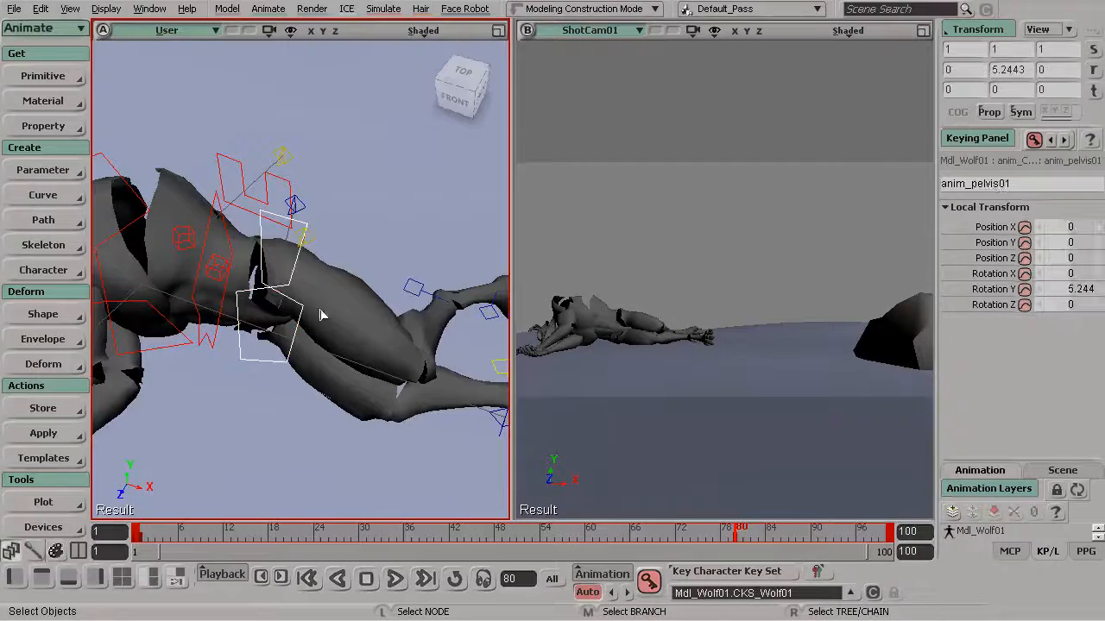
{"action": "key", "text": "c"}
{"action": "left_click_drag", "start_coordinate": [271, 311], "coordinate": [292, 321]}
{"action": "mouse_move", "coordinate": [295, 331]}
{"action": "left_mouse_down", "text": "alt"}
{"action": "mouse_move", "coordinate": [325, 268]}
{"action": "mouse_move", "coordinate": [309, 250]}
{"action": "mouse_move", "coordinate": [347, 333]}
{"action": "mouse_move", "coordinate": [267, 333]}
{"action": "mouse_move", "coordinate": [250, 353]}
{"action": "mouse_move", "coordinate": [332, 400]}
{"action": "mouse_move", "coordinate": [387, 336]}
{"action": "mouse_move", "coordinate": [259, 328]}
{"action": "mouse_move", "coordinate": [321, 350]}
{"action": "mouse_move", "coordinate": [302, 341]}
{"action": "left_mouse_up", "text": "alt"}
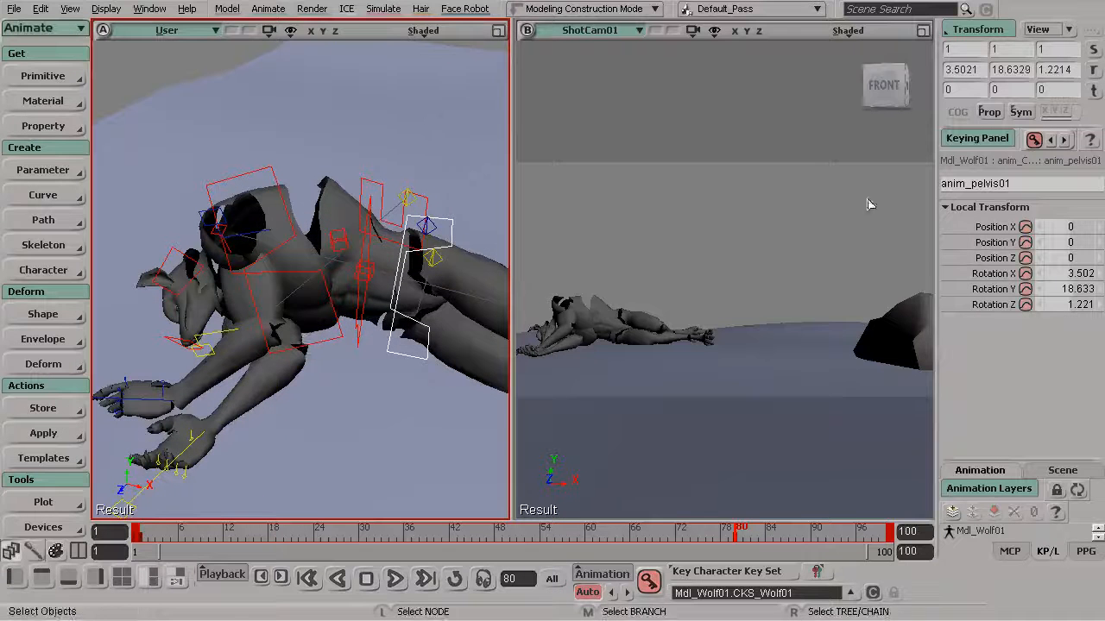
{"action": "left_click", "coordinate": [922, 30]}
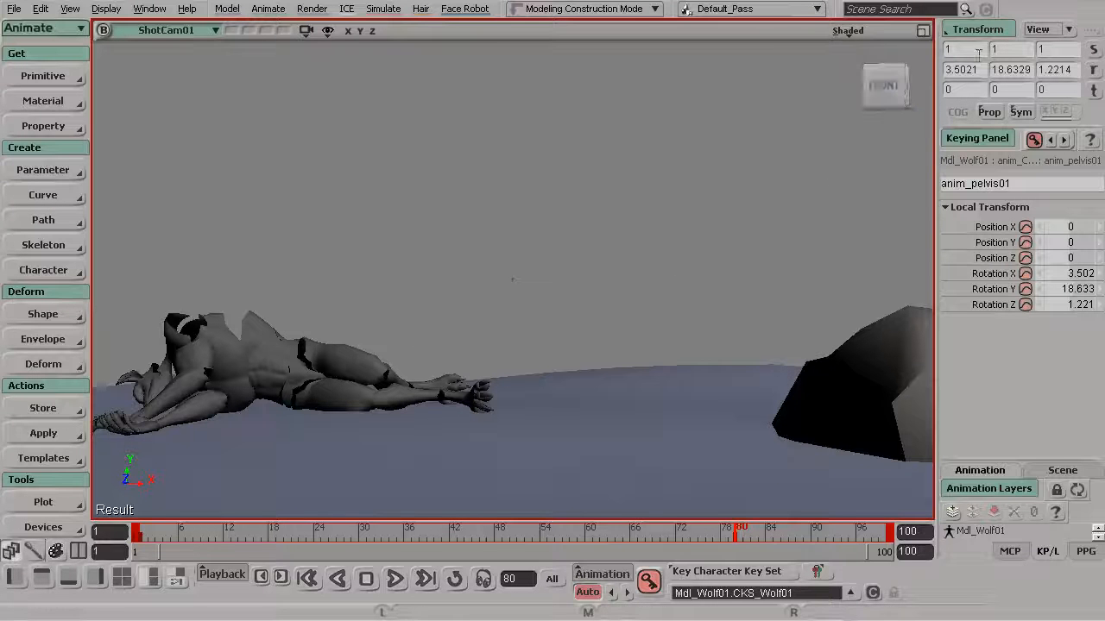
Step: Restore the side-by-side view layout and shift the left arm control anim_l_arm01 slightly along global Z and X
{"action": "left_click", "coordinate": [925, 32]}
{"action": "key", "text": "s"}
{"action": "left_click_drag", "start_coordinate": [373, 250], "coordinate": [341, 366]}
{"action": "key", "text": "v"}
{"action": "left_click", "coordinate": [341, 366]}
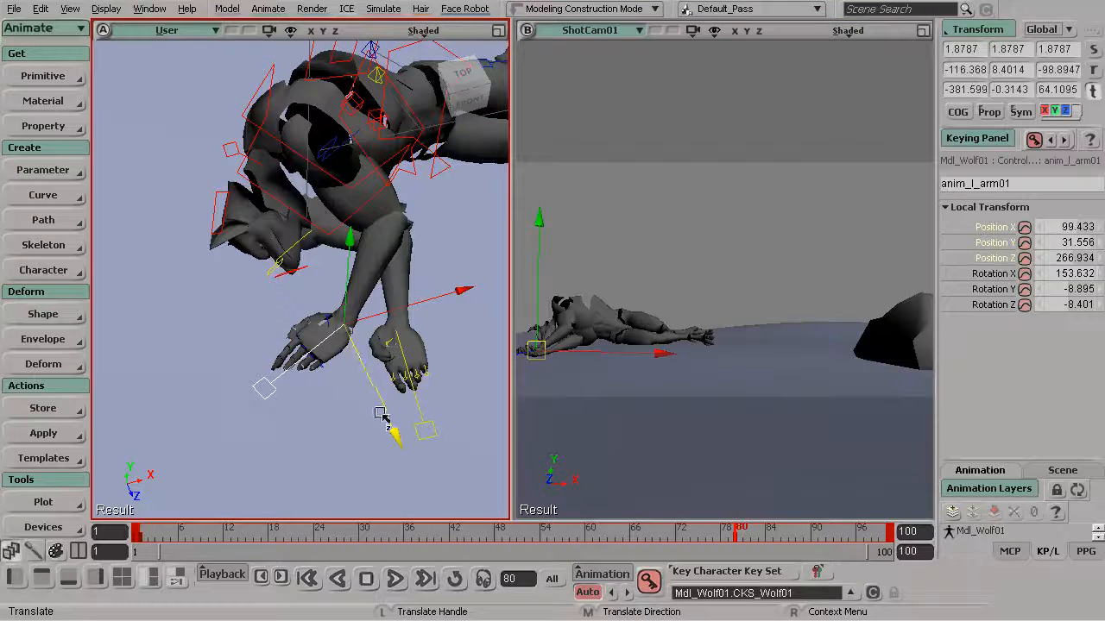
{"action": "left_click_drag", "start_coordinate": [397, 423], "coordinate": [380, 408]}
{"action": "left_click_drag", "start_coordinate": [462, 285], "coordinate": [452, 271]}
Step: Rotate the left pinky control anim_l_pinky01 to about X -8.1, Y -3.0, Z 6.2
{"action": "key", "text": "c"}
{"action": "left_click_drag", "start_coordinate": [311, 408], "coordinate": [314, 278]}
{"action": "key", "text": "s"}
{"action": "left_click", "coordinate": [286, 318]}
{"action": "key", "text": "c"}
{"action": "key", "text": "s"}
{"action": "key", "text": "s"}
{"action": "key", "text": "c"}
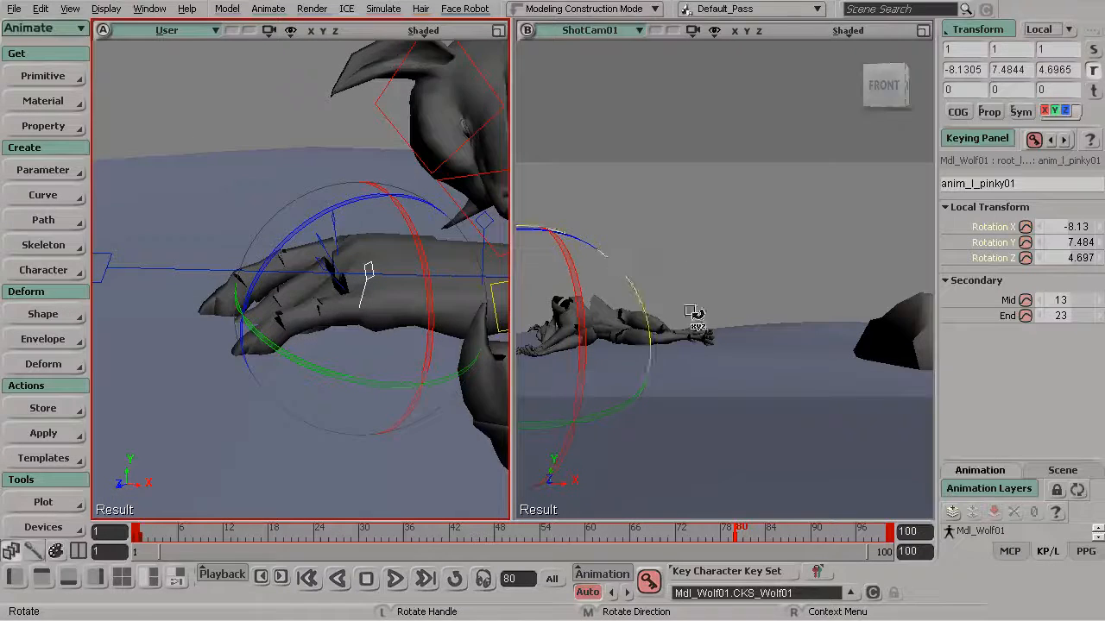
{"action": "key", "text": "s"}
{"action": "left_click_drag", "start_coordinate": [431, 321], "coordinate": [338, 349]}
{"action": "key", "text": "c"}
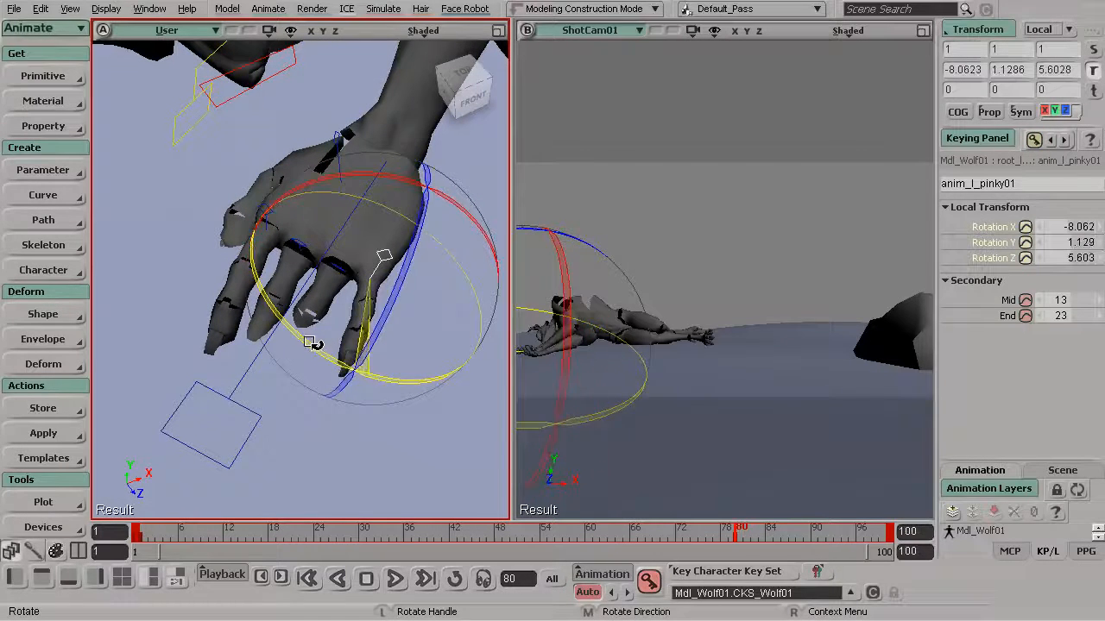
{"action": "key", "text": "s"}
{"action": "left_click_drag", "start_coordinate": [349, 280], "coordinate": [289, 277]}
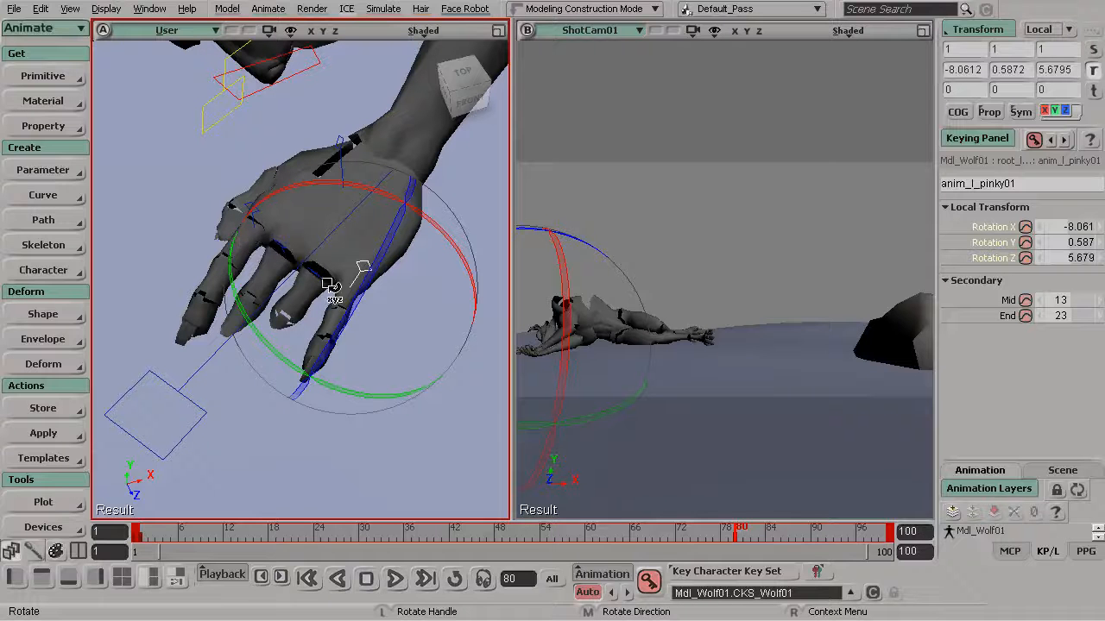
{"action": "left_click_drag", "start_coordinate": [365, 391], "coordinate": [343, 388]}
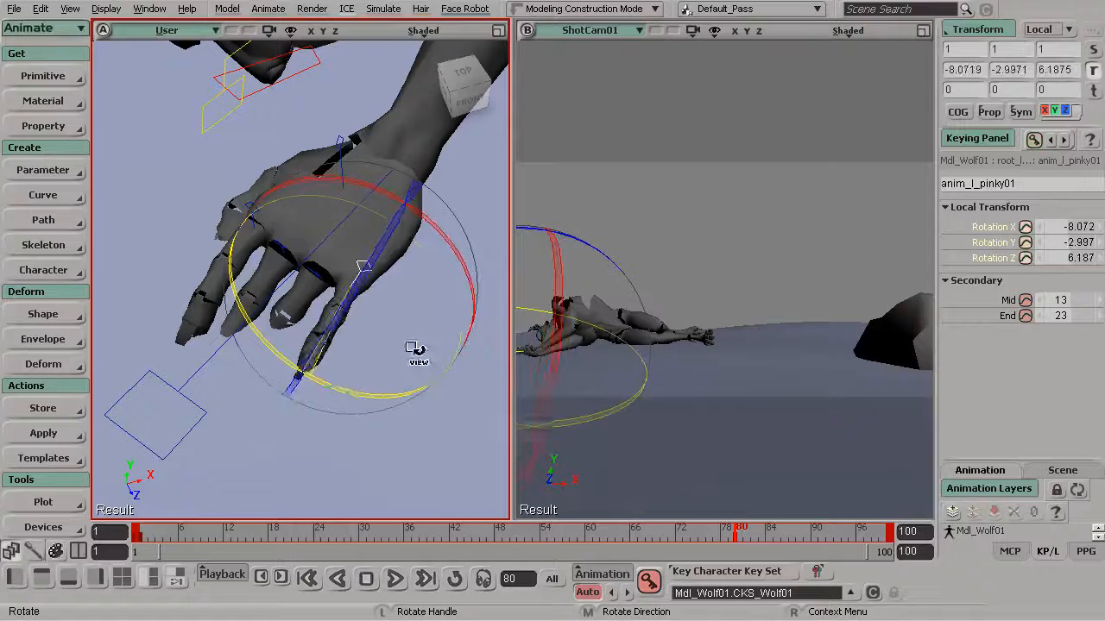
Step: Rotate the left pinky control around its X axis to about -11.9
{"action": "key", "text": "s"}
{"action": "left_click_drag", "start_coordinate": [442, 236], "coordinate": [480, 249]}
{"action": "key", "text": "c"}
{"action": "left_click_drag", "start_coordinate": [477, 197], "coordinate": [434, 338]}
Step: Rotate the left pinky control to about X -14.0, Y -10.6, Z -3.9 and lower its End bend to a slightly negative value
{"action": "key", "text": "s"}
{"action": "key", "text": "v"}
{"action": "key", "text": "r"}
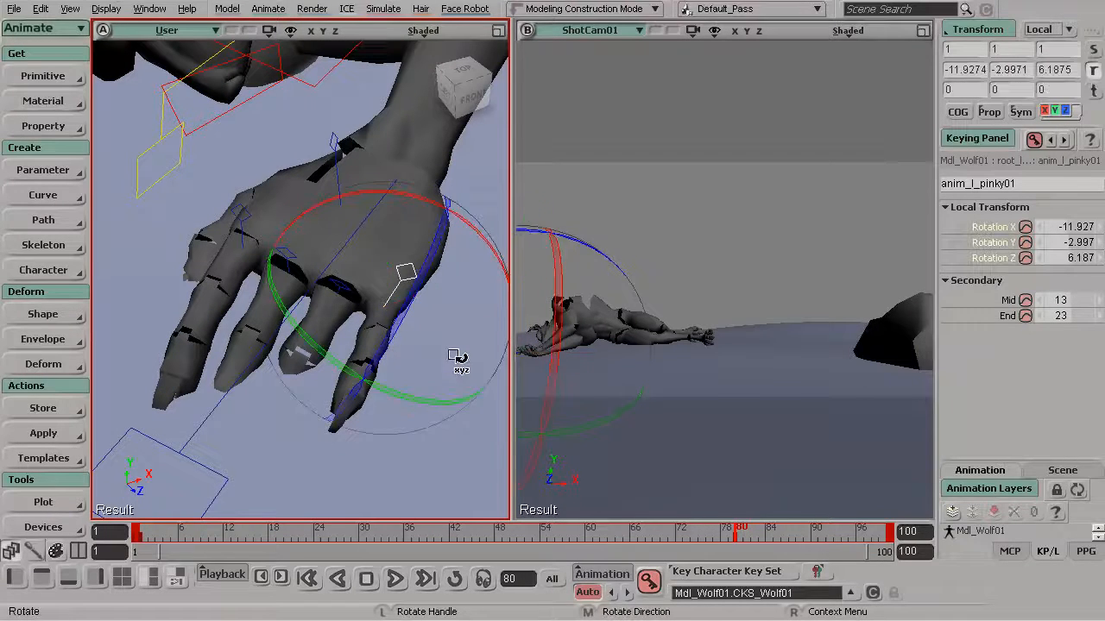
{"action": "left_click_drag", "start_coordinate": [440, 390], "coordinate": [423, 392]}
{"action": "left_click_drag", "start_coordinate": [333, 279], "coordinate": [325, 290]}
{"action": "key", "text": "s"}
{"action": "left_click_drag", "start_coordinate": [325, 290], "coordinate": [454, 314]}
{"action": "key", "text": "s"}
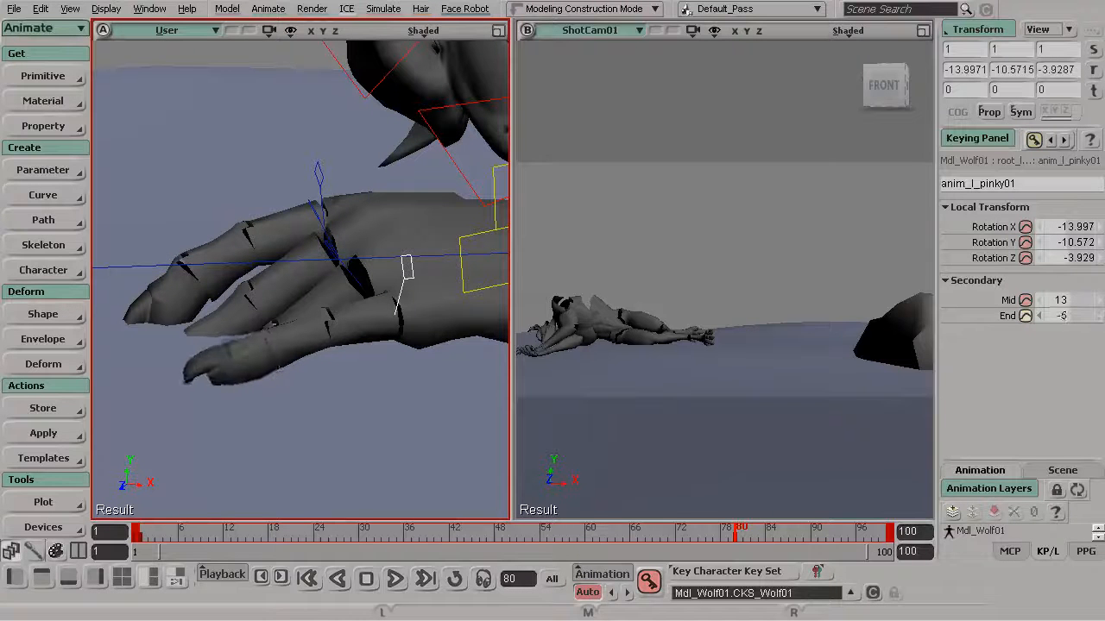
Step: Rotate the left ring finger control to about X -8.7, Y 0.5, Z 11.6, with Mid at 32 and End at 0
{"action": "key", "text": "s"}
{"action": "left_click_drag", "start_coordinate": [397, 299], "coordinate": [379, 284]}
{"action": "left_click", "coordinate": [327, 261]}
{"action": "key", "text": "c"}
{"action": "left_click_drag", "start_coordinate": [314, 180], "coordinate": [424, 197]}
{"action": "mouse_move", "coordinate": [1058, 302]}
{"action": "left_mouse_down"}
{"action": "mouse_move", "coordinate": [1044, 302]}
{"action": "mouse_move", "coordinate": [1048, 316]}
{"action": "left_mouse_up"}
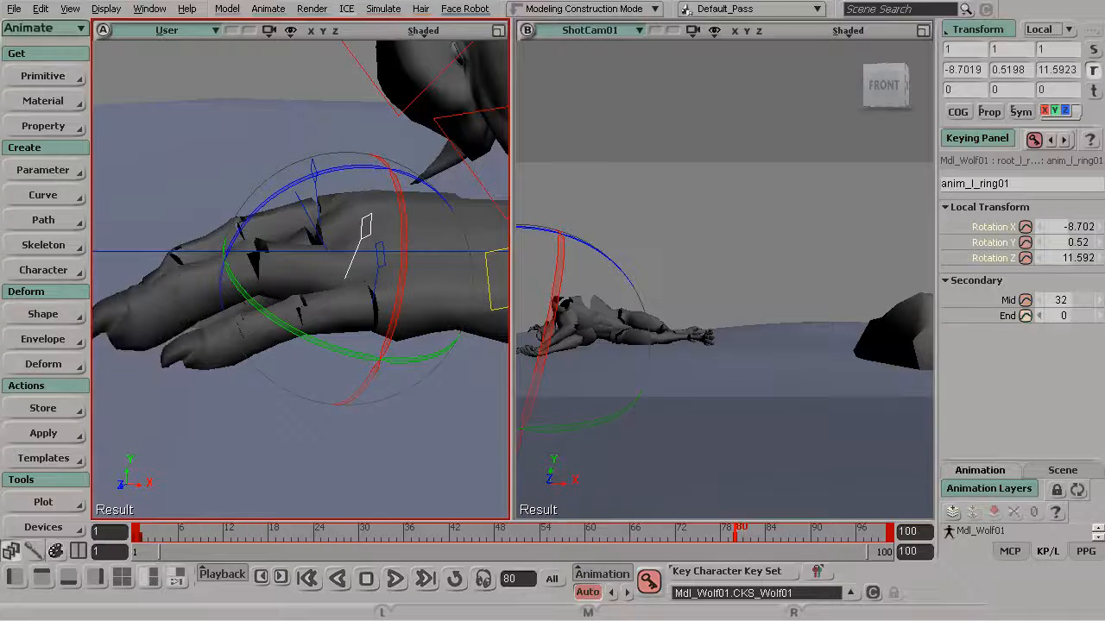
Step: Rotate the left middle finger control to about Z 7.9 and set its Mid bend to 23
{"action": "left_click_drag", "start_coordinate": [318, 283], "coordinate": [335, 313], "text": "alt"}
{"action": "key", "text": "space"}
{"action": "key", "text": "c"}
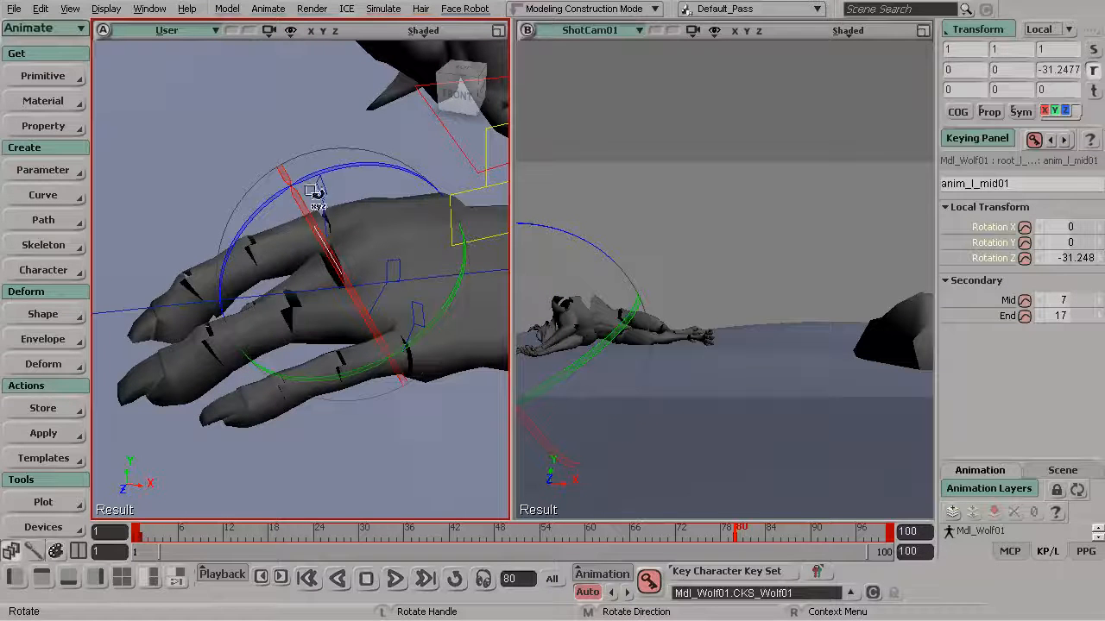
{"action": "left_click_drag", "start_coordinate": [319, 166], "coordinate": [414, 188]}
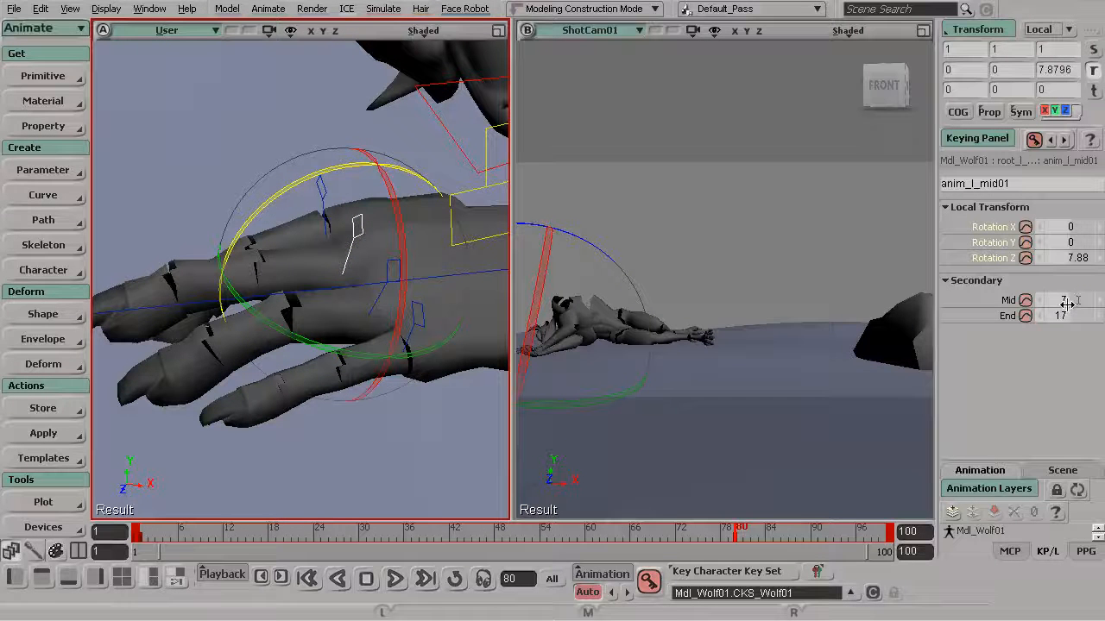
{"action": "left_click_drag", "start_coordinate": [1058, 302], "coordinate": [1084, 302]}
{"action": "left_click_drag", "start_coordinate": [350, 359], "coordinate": [218, 345], "text": "alt"}
{"action": "key", "text": "space"}
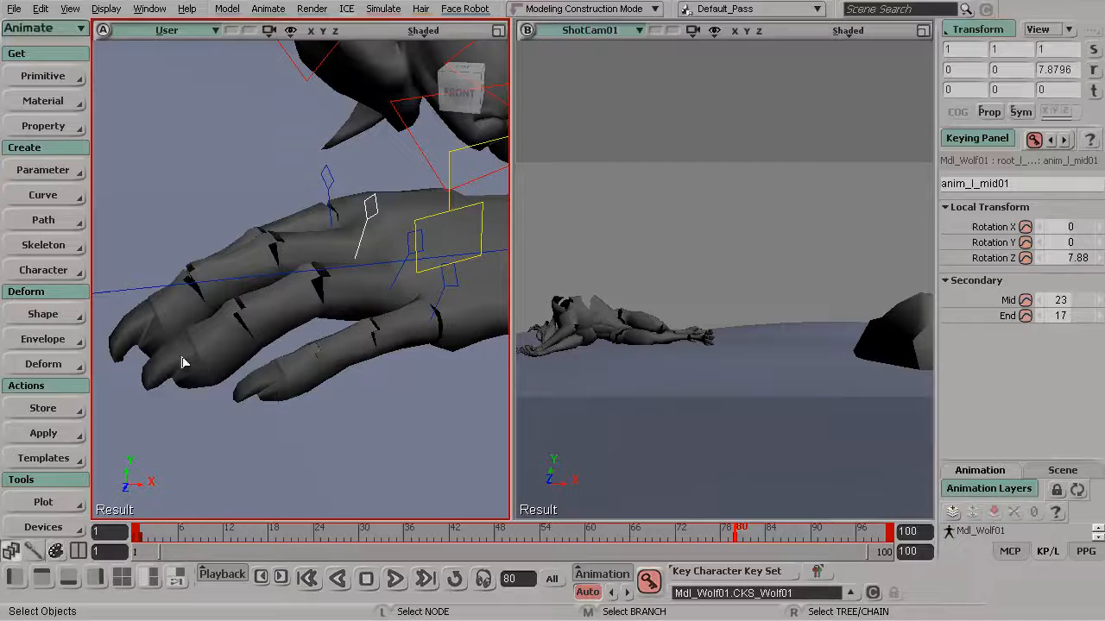
Step: Set the left index finger's Mid bend to 17 and its End bend to about -11
{"action": "left_click_drag", "start_coordinate": [199, 336], "coordinate": [333, 345], "text": "alt"}
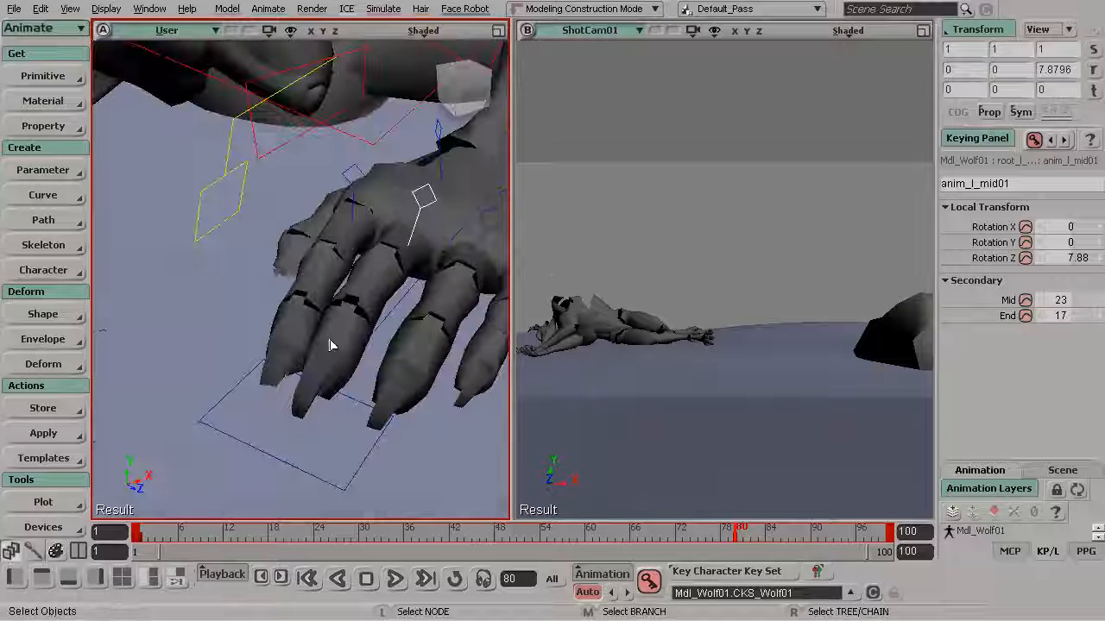
{"action": "left_click", "coordinate": [355, 204]}
{"action": "key", "text": "c"}
{"action": "left_click_drag", "start_coordinate": [343, 302], "coordinate": [342, 265], "text": "alt"}
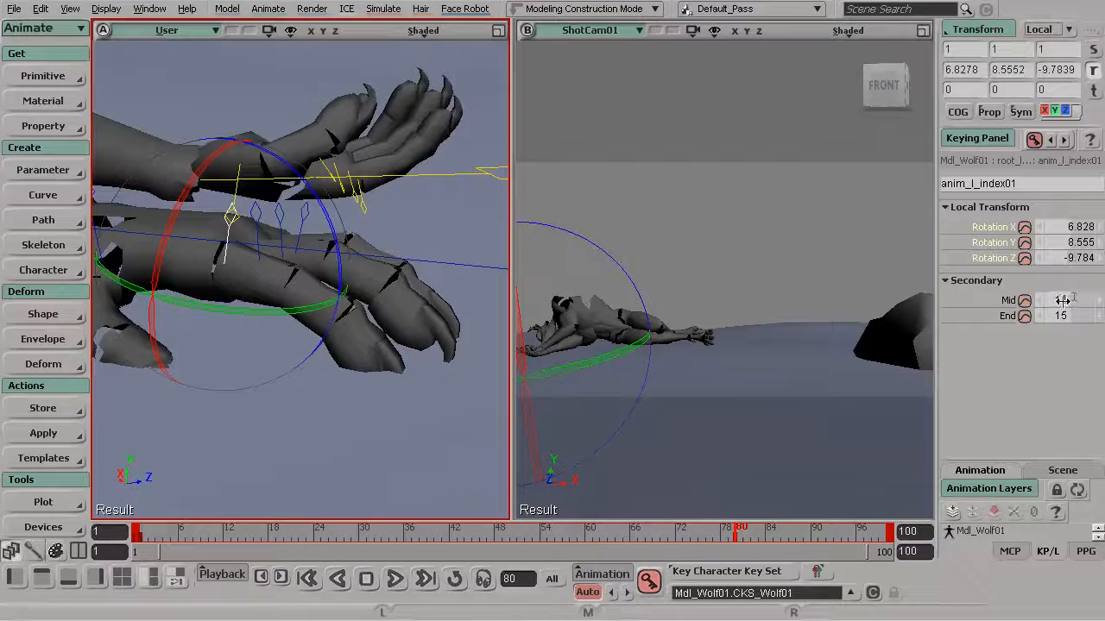
{"action": "mouse_move", "coordinate": [1074, 306]}
{"action": "left_mouse_down"}
{"action": "mouse_move", "coordinate": [1089, 306]}
{"action": "mouse_move", "coordinate": [1058, 316]}
{"action": "left_mouse_up"}
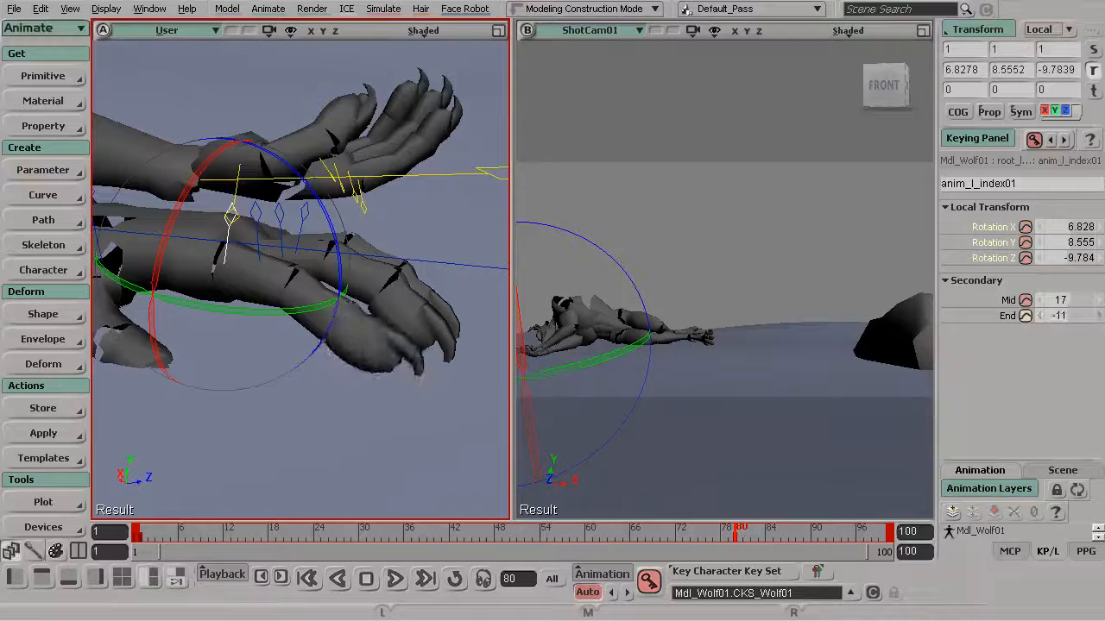
Step: Rotate the left thumb control anim_l_thumb01 into a relaxed position and reduce its End bend
{"action": "key", "text": "s"}
{"action": "right_click_drag", "start_coordinate": [227, 348], "coordinate": [259, 313]}
{"action": "left_click_drag", "start_coordinate": [259, 313], "coordinate": [301, 331]}
{"action": "key", "text": "space"}
{"action": "left_click", "coordinate": [266, 209]}
{"action": "key", "text": "c"}
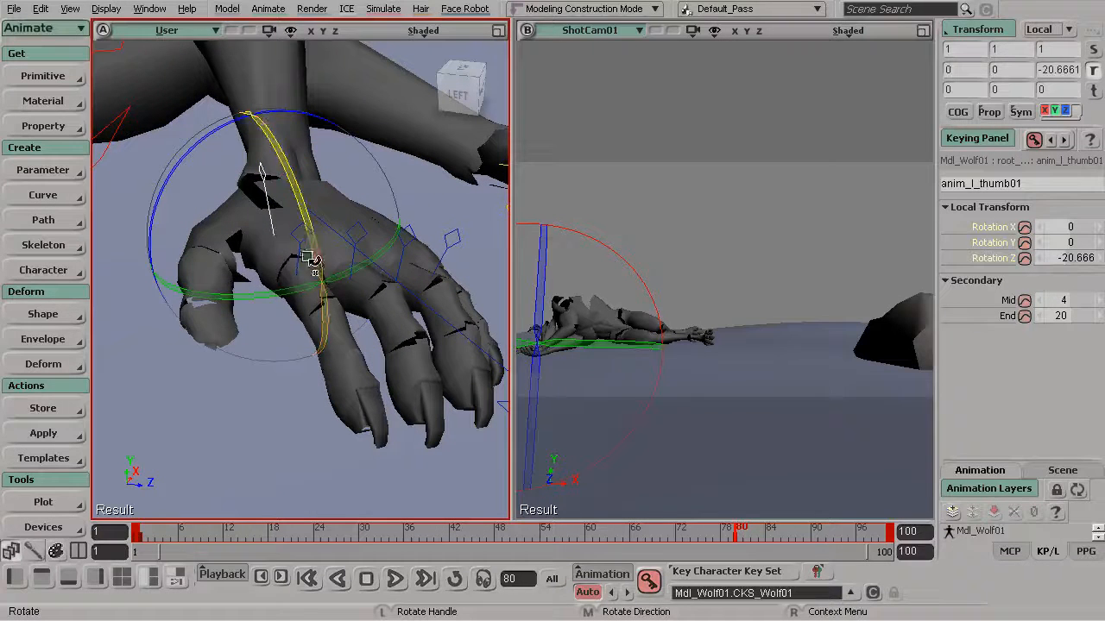
{"action": "left_click_drag", "start_coordinate": [316, 239], "coordinate": [213, 230]}
{"action": "left_click_drag", "start_coordinate": [244, 273], "coordinate": [176, 183]}
{"action": "left_click_drag", "start_coordinate": [1061, 316], "coordinate": [1040, 316]}
{"action": "left_click_drag", "start_coordinate": [205, 165], "coordinate": [167, 167]}
Step: Rotate the right ring finger control anim_r_ring01 to about X 8.4, Y 9.8, Z -0.4
{"action": "key", "text": "s"}
{"action": "mouse_move", "coordinate": [345, 295]}
{"action": "left_mouse_down"}
{"action": "mouse_move", "coordinate": [237, 285]}
{"action": "mouse_move", "coordinate": [319, 315]}
{"action": "mouse_move", "coordinate": [284, 318]}
{"action": "mouse_move", "coordinate": [290, 296]}
{"action": "mouse_move", "coordinate": [217, 293]}
{"action": "mouse_move", "coordinate": [306, 320]}
{"action": "mouse_move", "coordinate": [360, 295]}
{"action": "left_mouse_up"}
{"action": "key", "text": "space"}
{"action": "left_click", "coordinate": [276, 370]}
{"action": "key", "text": "c"}
{"action": "key", "text": "s"}
{"action": "left_click_drag", "start_coordinate": [351, 200], "coordinate": [347, 209]}
{"action": "key", "text": "space"}
{"action": "left_click", "coordinate": [363, 331]}
{"action": "key", "text": "s"}
{"action": "left_click_drag", "start_coordinate": [362, 330], "coordinate": [313, 299]}
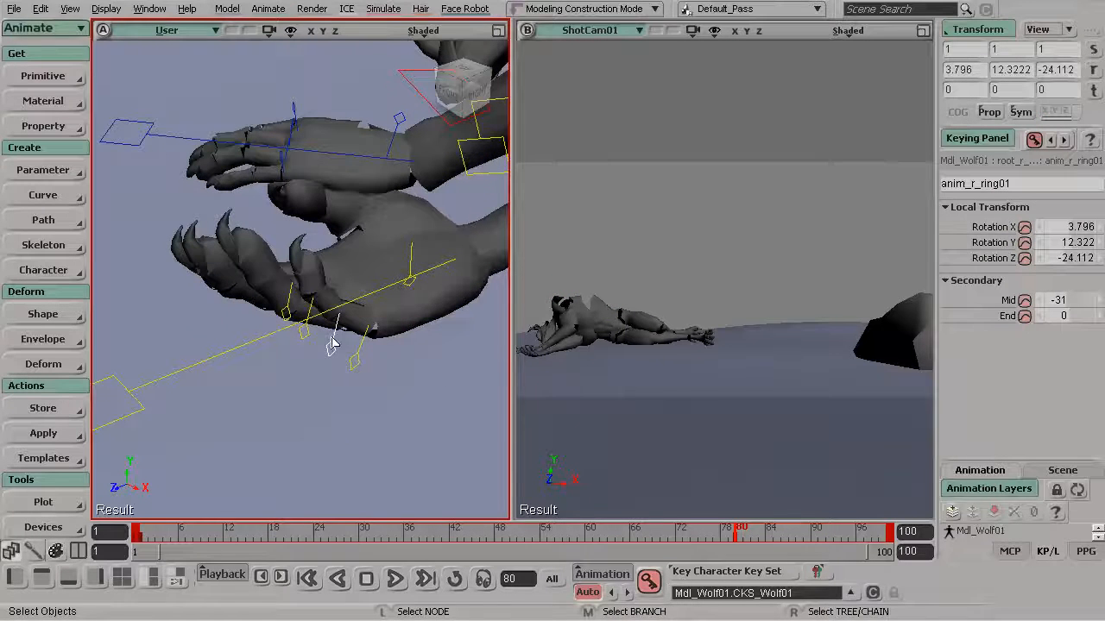
{"action": "key", "text": "c"}
{"action": "left_click_drag", "start_coordinate": [261, 227], "coordinate": [327, 279]}
{"action": "key", "text": "s"}
{"action": "key", "text": "c"}
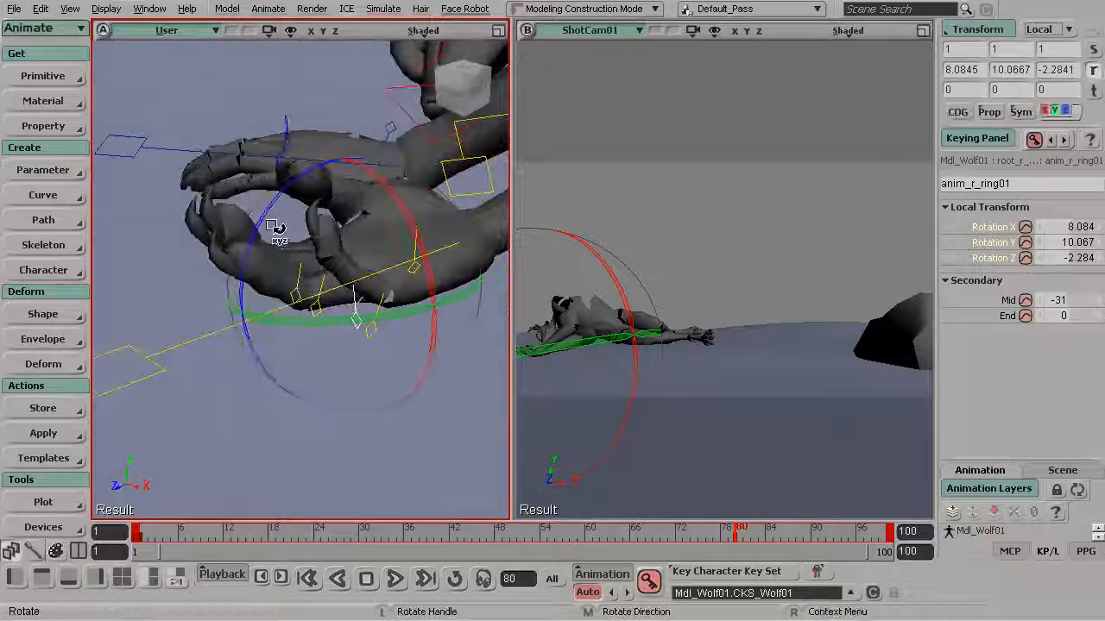
{"action": "left_click_drag", "start_coordinate": [279, 234], "coordinate": [261, 220]}
{"action": "key", "text": "space"}
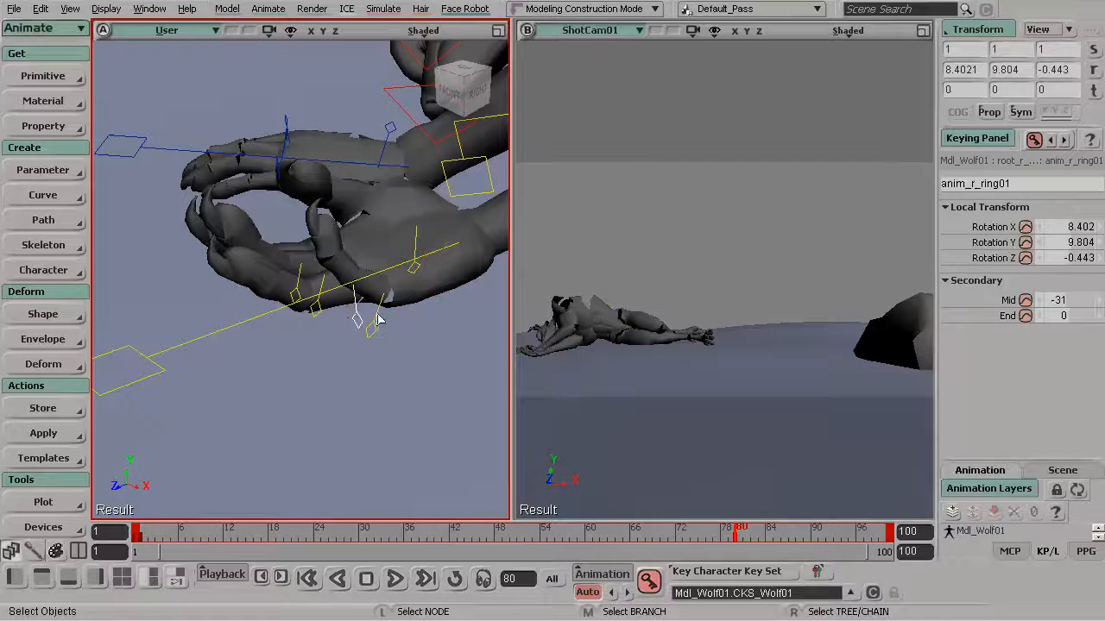
Step: Rotate the right pinky control to about X 11.8, Y 22.2, Z -12.8
{"action": "left_click", "coordinate": [376, 322]}
{"action": "key", "text": "c"}
{"action": "left_click_drag", "start_coordinate": [302, 205], "coordinate": [373, 280]}
{"action": "key", "text": "s"}
{"action": "key", "text": "s"}
{"action": "left_click_drag", "start_coordinate": [493, 230], "coordinate": [486, 207]}
{"action": "key", "text": "space"}
Step: Rotate the right index finger control anim_r_index01 around its Y and Z axes to relax the finger
{"action": "left_click", "coordinate": [279, 319]}
{"action": "key", "text": "c"}
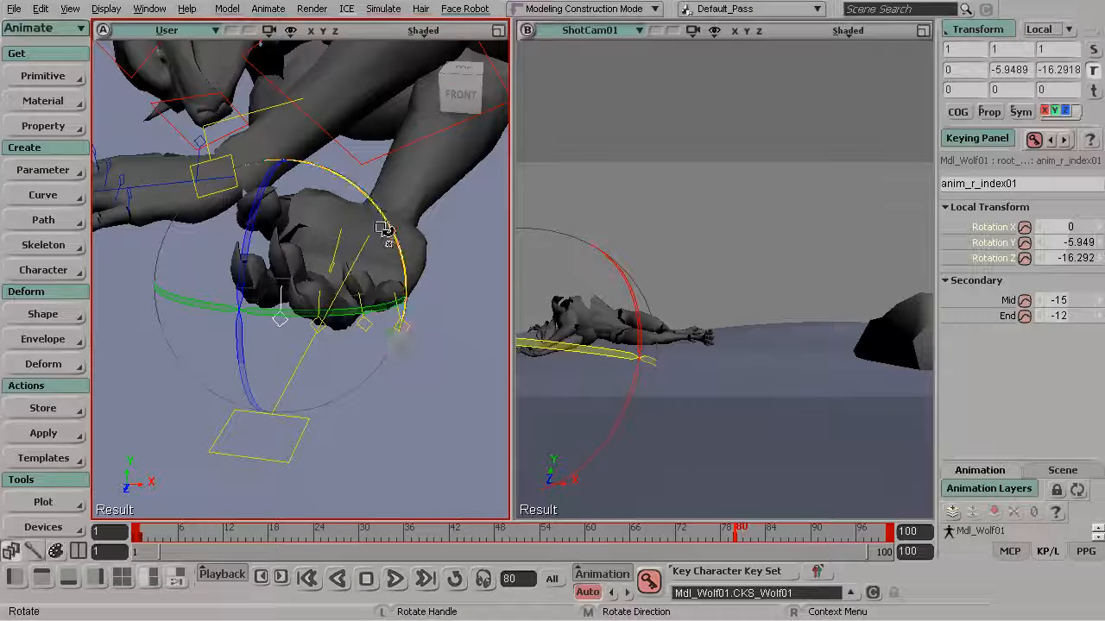
{"action": "left_click_drag", "start_coordinate": [394, 246], "coordinate": [401, 269]}
{"action": "key", "text": "s"}
{"action": "left_click_drag", "start_coordinate": [402, 269], "coordinate": [315, 289]}
{"action": "key", "text": "s"}
{"action": "key", "text": "space"}
Step: Rotate the right middle finger control to about Z -1.0 and set its Mid bend to -30
{"action": "left_click", "coordinate": [378, 289]}
{"action": "key", "text": "c"}
{"action": "key", "text": "s"}
{"action": "left_click_drag", "start_coordinate": [213, 199], "coordinate": [204, 226]}
{"action": "key", "text": "space"}
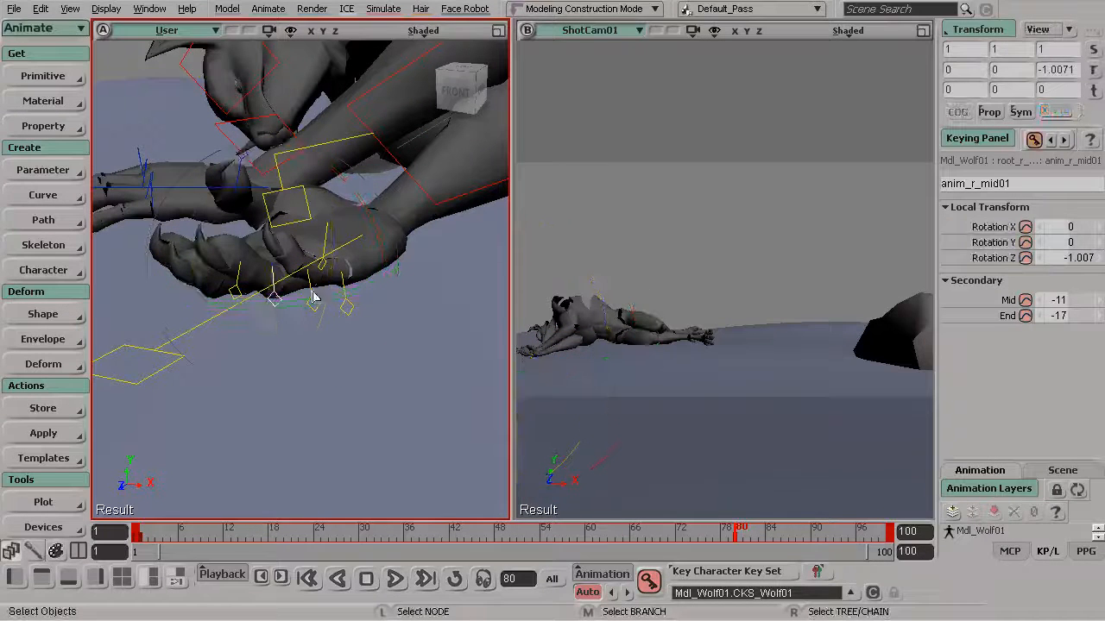
{"action": "left_click_drag", "start_coordinate": [1062, 302], "coordinate": [1040, 302]}
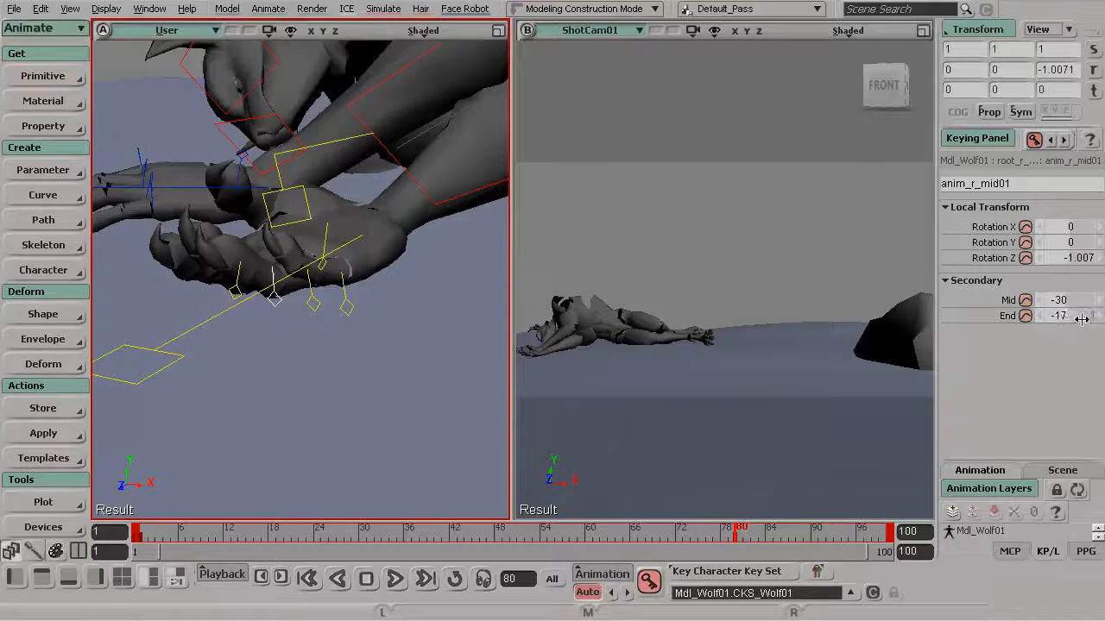
Step: Curl the right ring finger to Mid -63, End -33 and the right pinky to Mid -56, End about -44
{"action": "left_click", "coordinate": [313, 303]}
{"action": "key", "text": "c"}
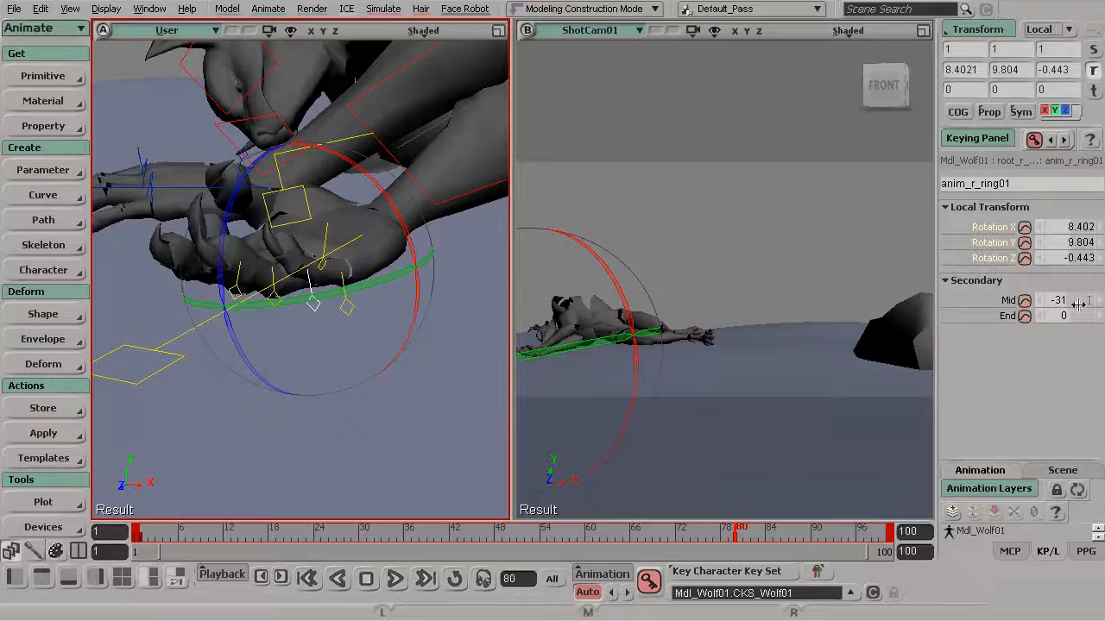
{"action": "left_click_drag", "start_coordinate": [1070, 300], "coordinate": [1049, 316]}
{"action": "key", "text": "s"}
{"action": "left_click_drag", "start_coordinate": [345, 266], "coordinate": [315, 321]}
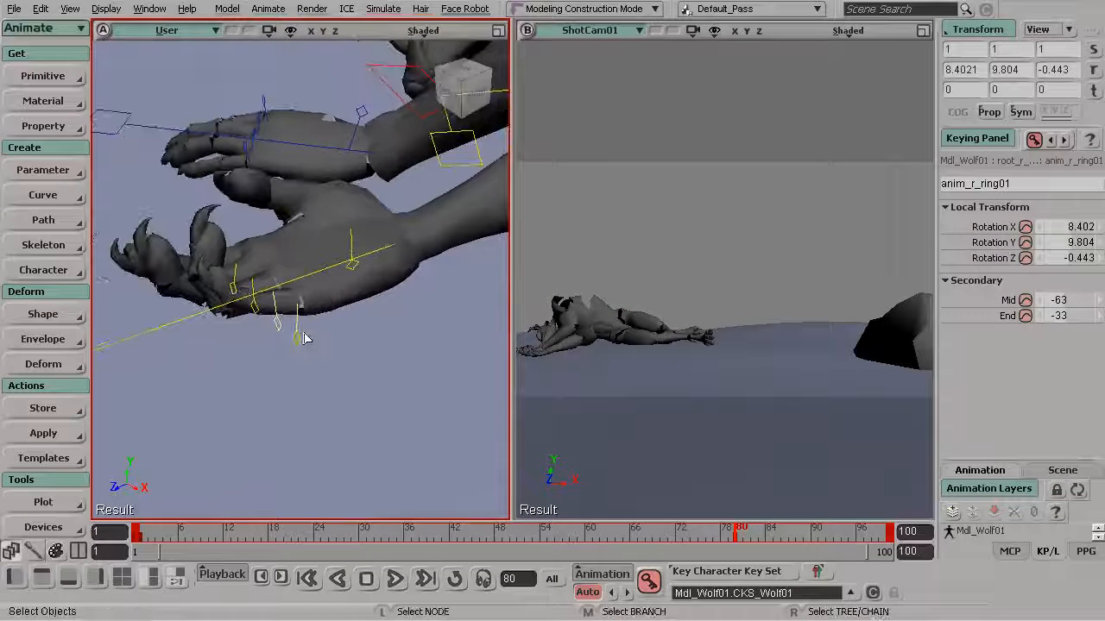
{"action": "left_click", "coordinate": [298, 337]}
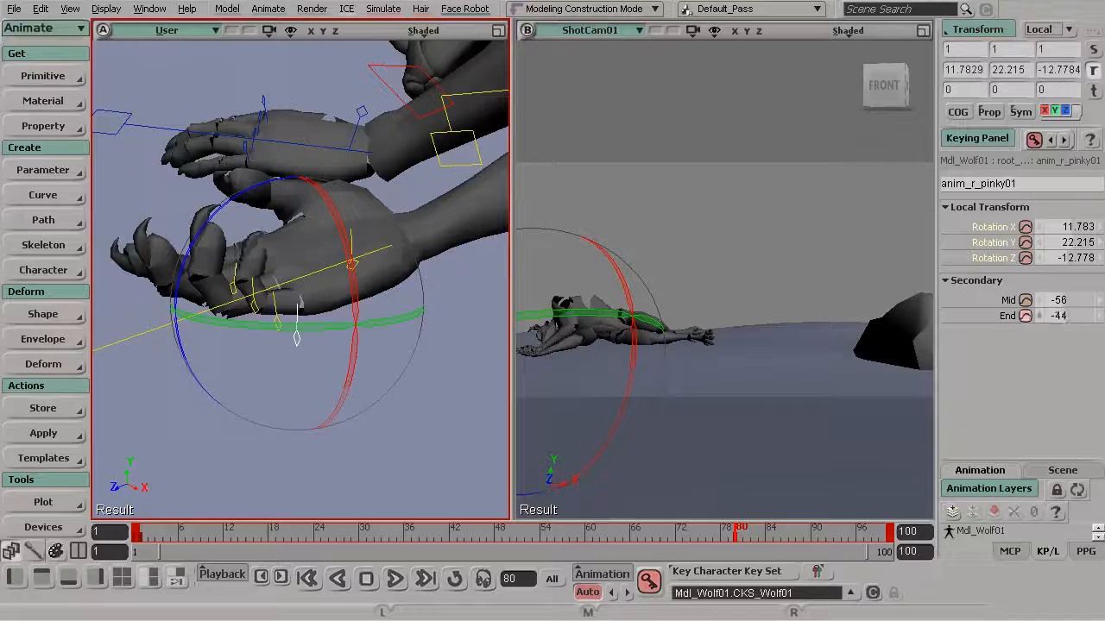
Step: Rotate the right thumb control to about X -14.3, Y 21.8, Z 8.8 and set its End bend to about 5
{"action": "key", "text": "s"}
{"action": "left_click_drag", "start_coordinate": [205, 239], "coordinate": [366, 223]}
{"action": "left_click", "coordinate": [379, 226]}
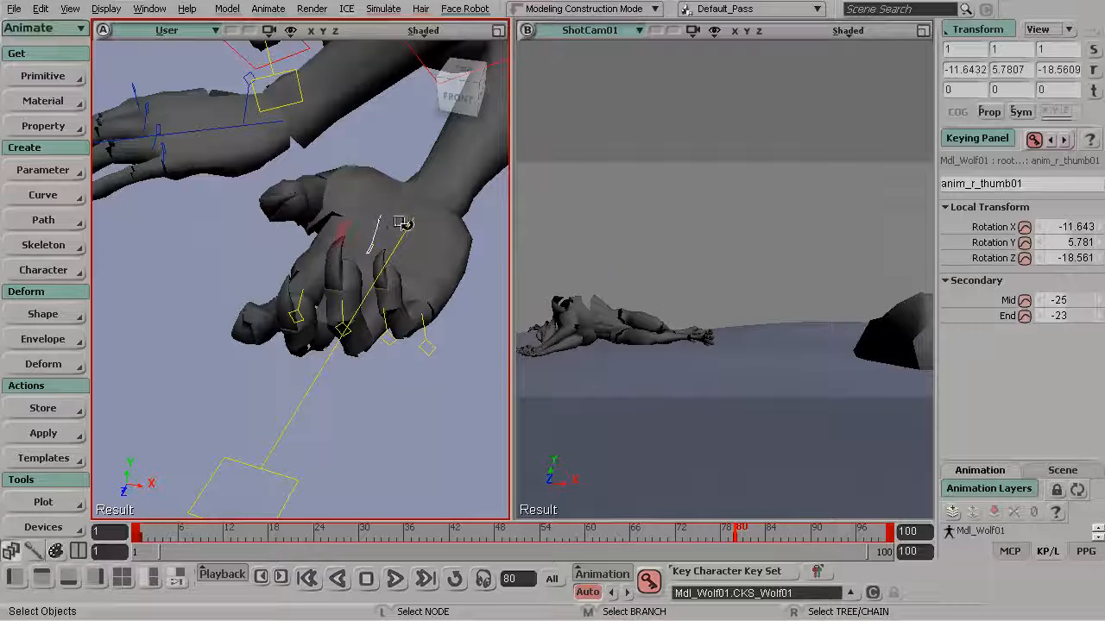
{"action": "key", "text": "r"}
{"action": "left_click_drag", "start_coordinate": [415, 154], "coordinate": [402, 182]}
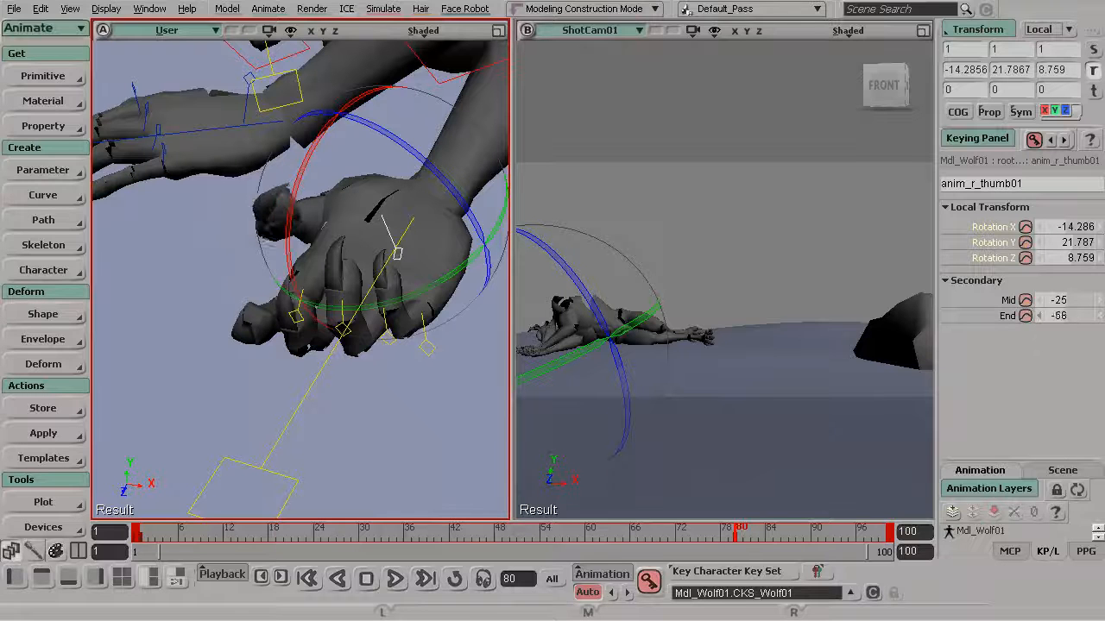
{"action": "key", "text": "s"}
{"action": "left_click_drag", "start_coordinate": [510, 239], "coordinate": [418, 197]}
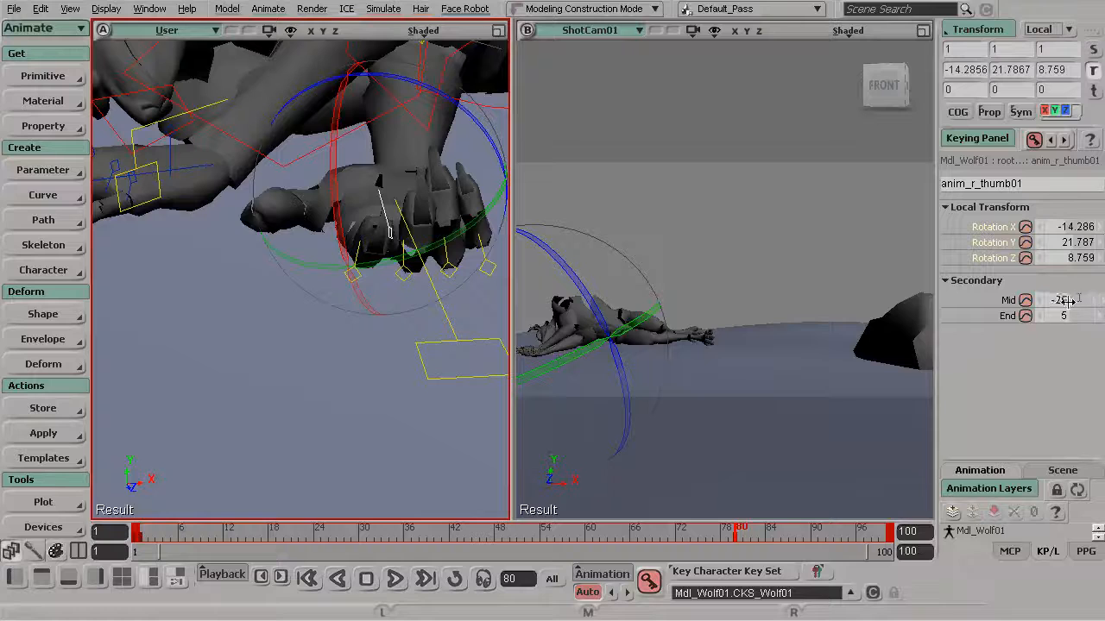
Step: Refine the right thumb to about X -17.2, Y 14.8, Z 3.9, with Mid at -22 and End at -1
{"action": "key", "text": "s"}
{"action": "left_click_drag", "start_coordinate": [323, 153], "coordinate": [371, 203]}
{"action": "left_click_drag", "start_coordinate": [373, 203], "coordinate": [371, 263]}
{"action": "key", "text": "space"}
{"action": "key", "text": "s"}
{"action": "left_click_drag", "start_coordinate": [1060, 314], "coordinate": [1062, 314]}
Step: Maximize the ShotCam01 view and scrub the timeline back from frame 80 to check the change between poses
{"action": "left_click_drag", "start_coordinate": [325, 302], "coordinate": [242, 254]}
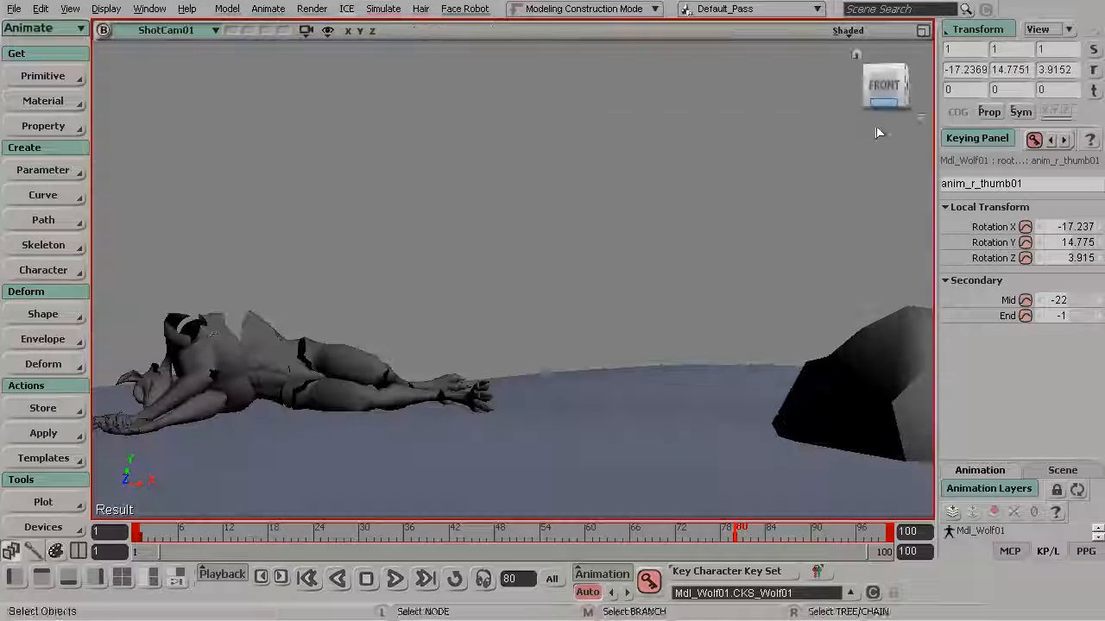
{"action": "left_click", "coordinate": [923, 30]}
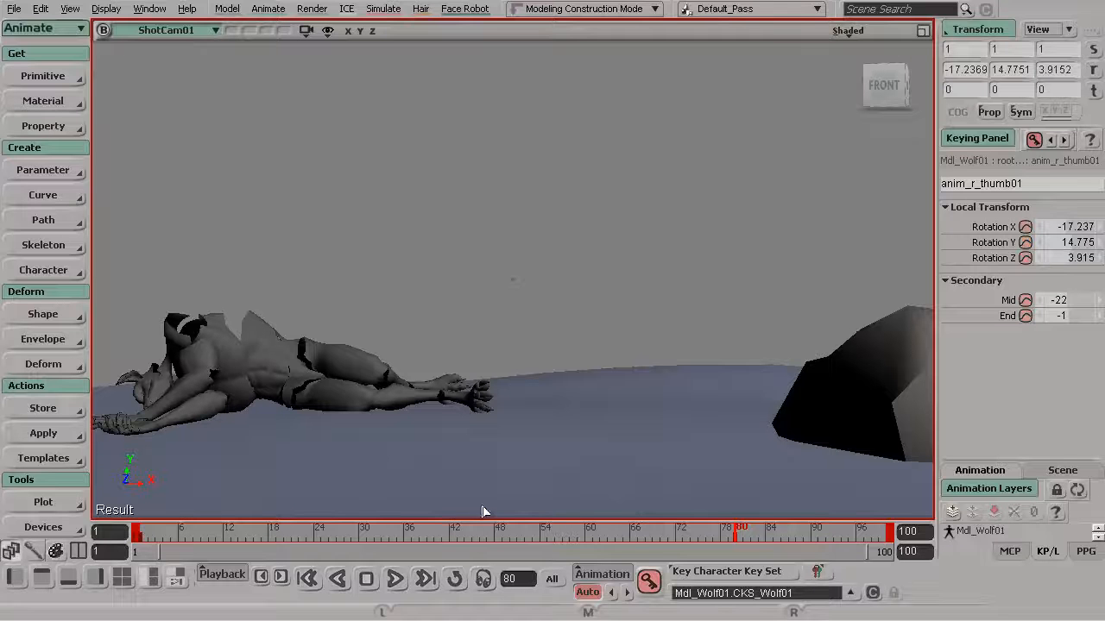
{"action": "left_click_drag", "start_coordinate": [727, 533], "coordinate": [616, 541]}
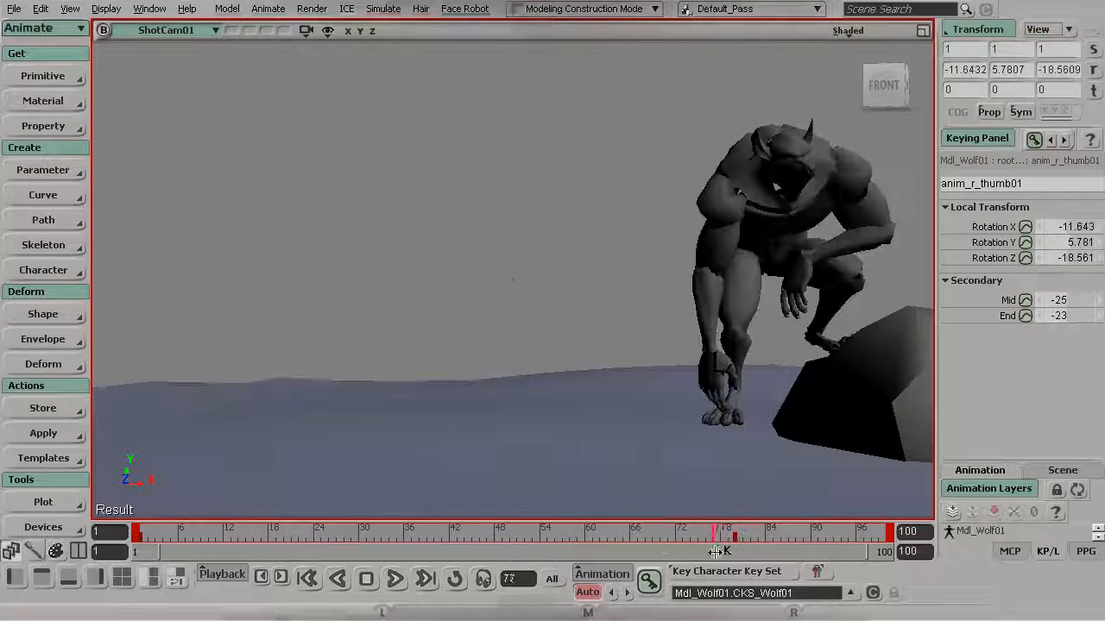